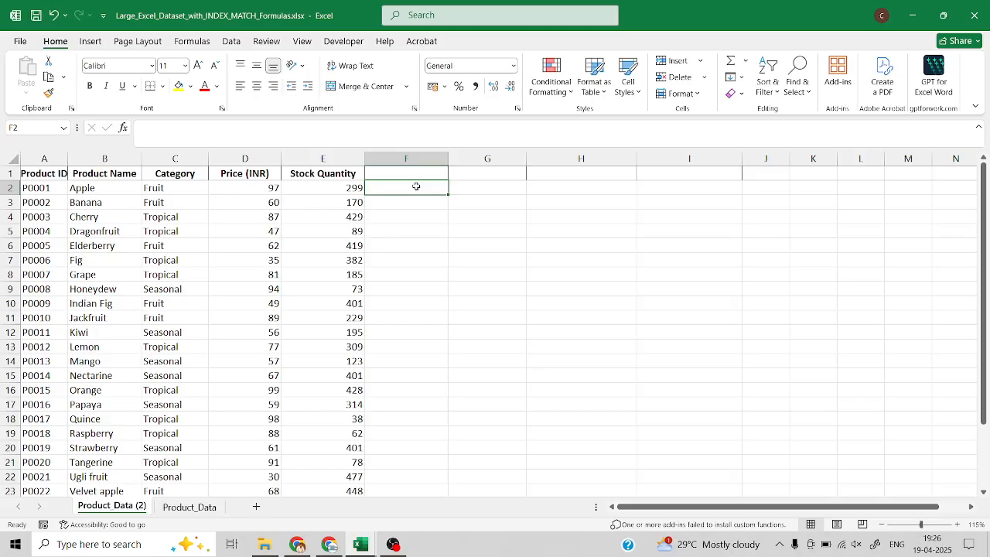
{"action": "left_click_drag", "start_coordinate": [172, 190], "coordinate": [329, 187]}
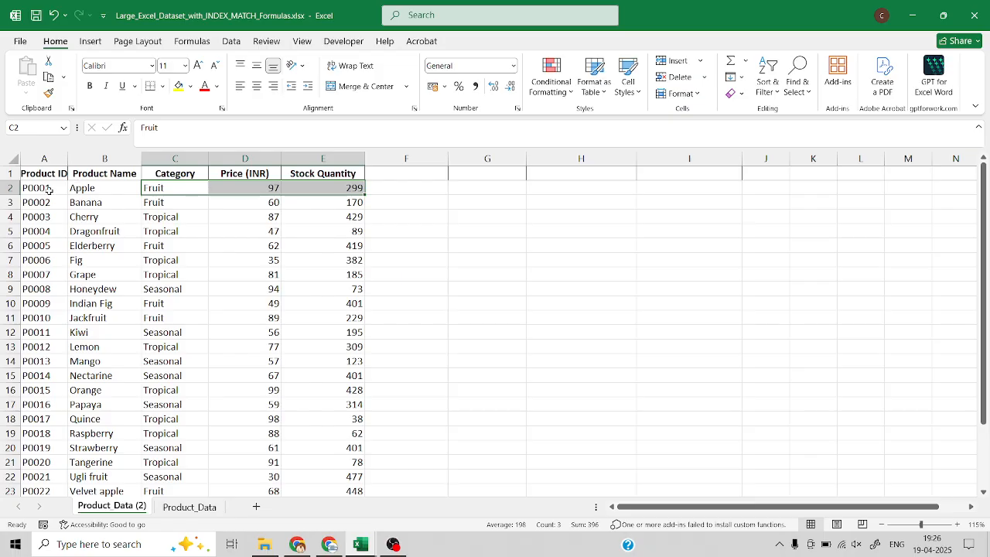
{"action": "left_click", "coordinate": [93, 190]}
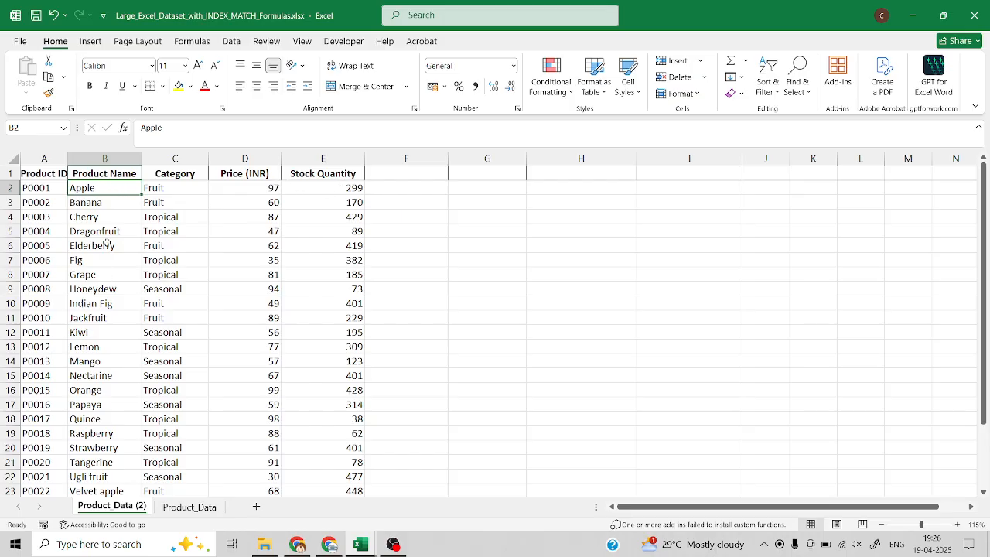
Add the headers Product, Price and Stock in cells G1, H1 and I1.
{"action": "left_click", "coordinate": [502, 174]}
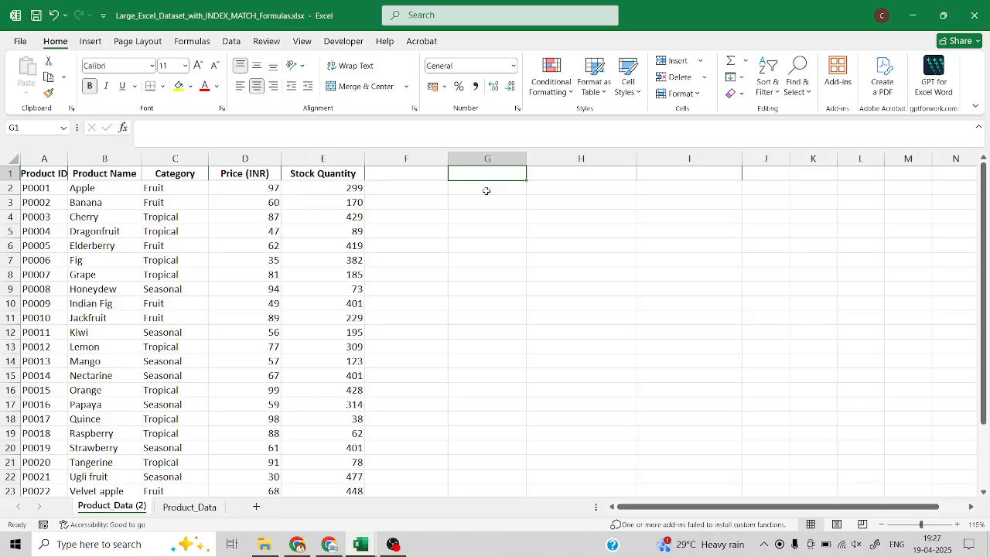
{"action": "type", "text": "Product"}
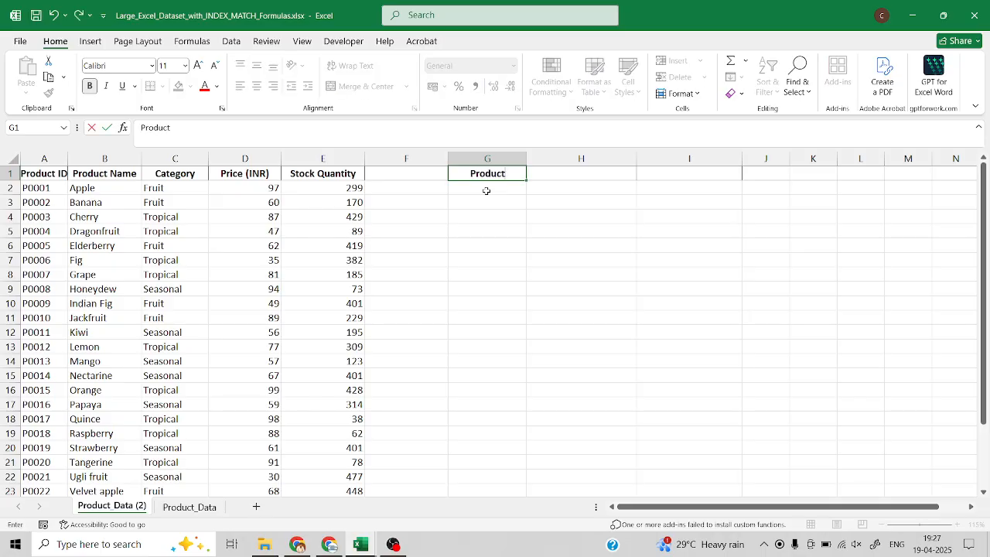
{"action": "key", "text": "Tab"}
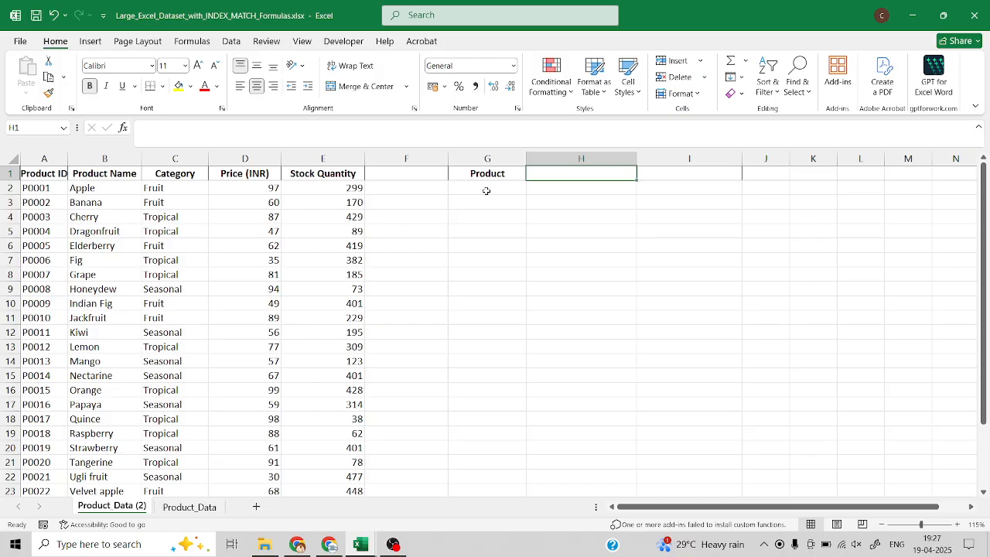
{"action": "type", "text": "Price"}
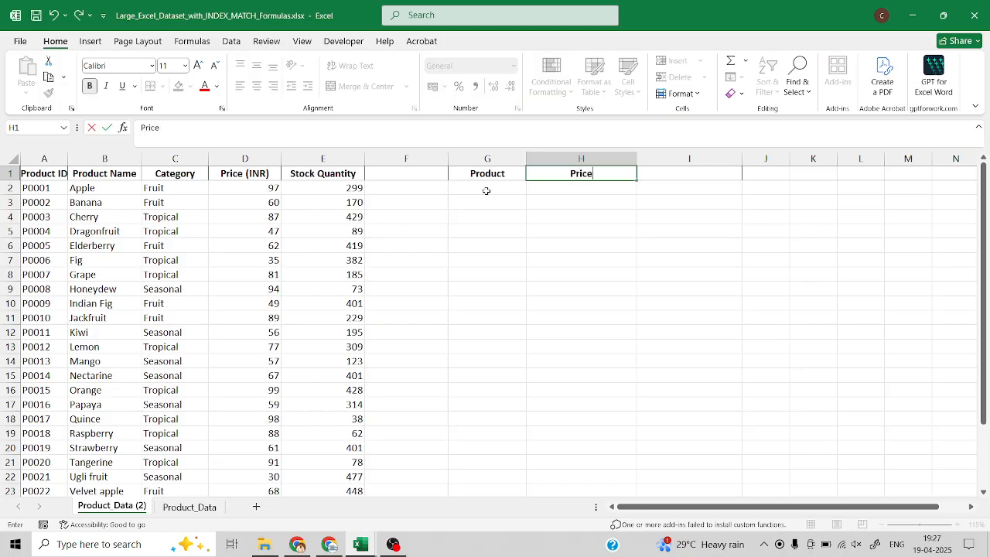
{"action": "key", "text": "Tab"}
{"action": "type", "text": "Stock"}
{"action": "left_click", "coordinate": [486, 191]}
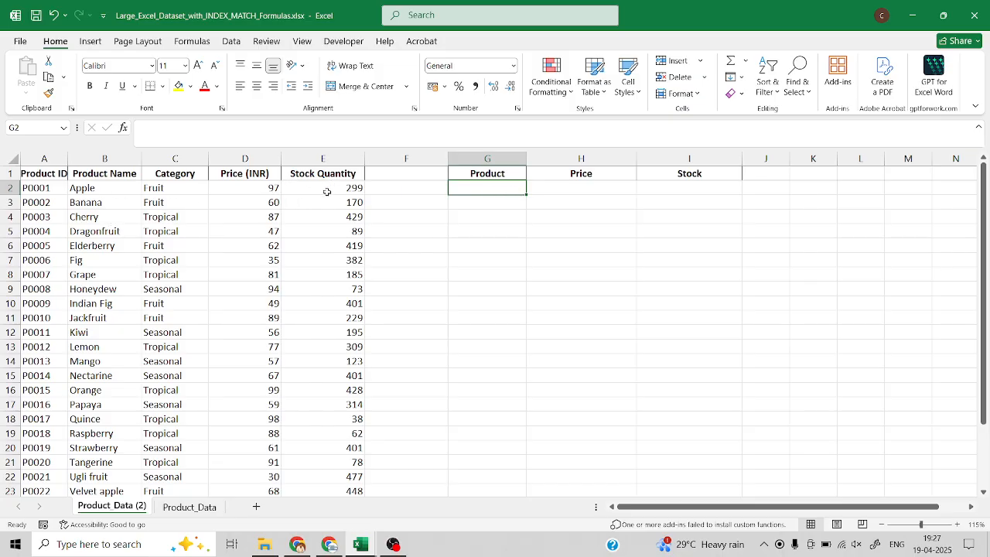
Begin an INDEX formula in cell H2 under the Price header.
{"action": "left_click", "coordinate": [548, 189]}
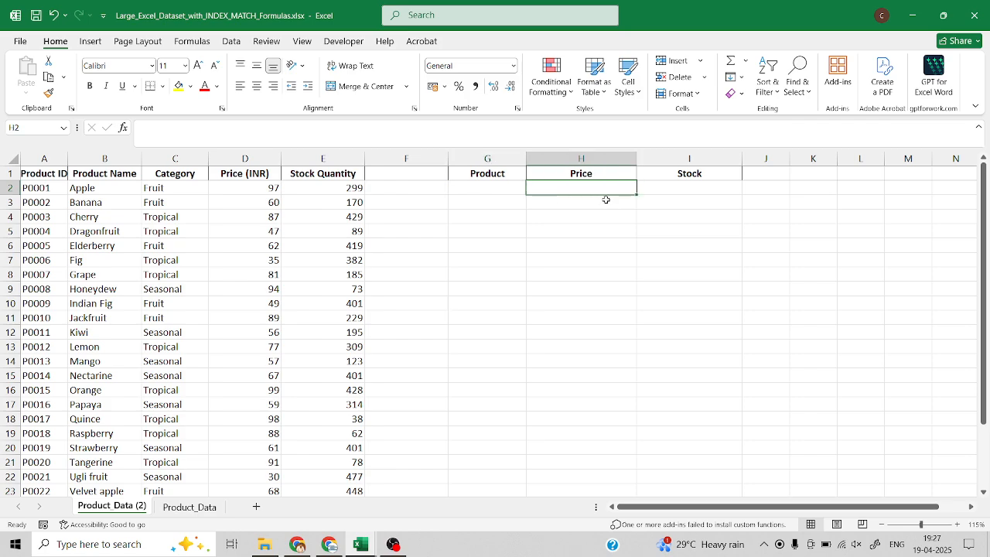
{"action": "type", "text": "=inde"}
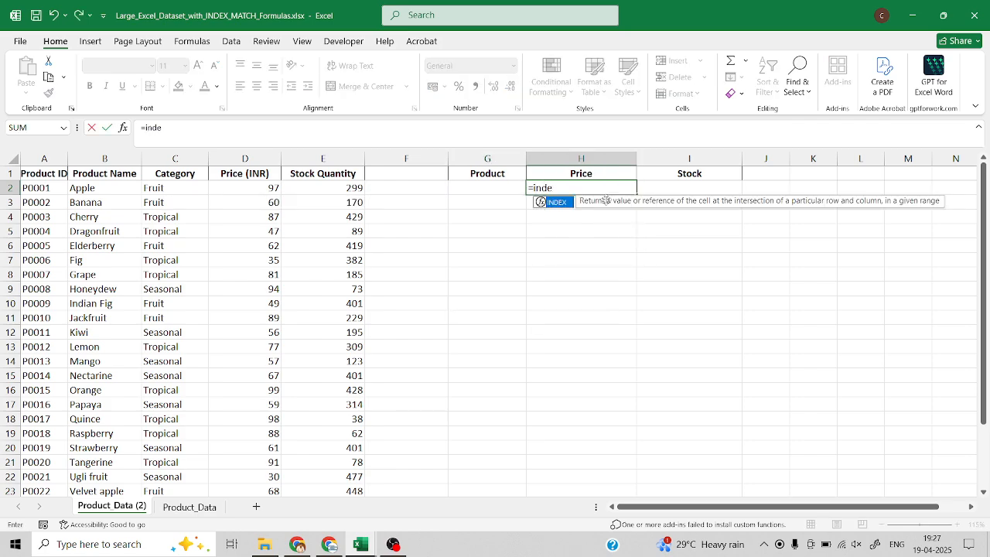
{"action": "key", "text": "Tab"}
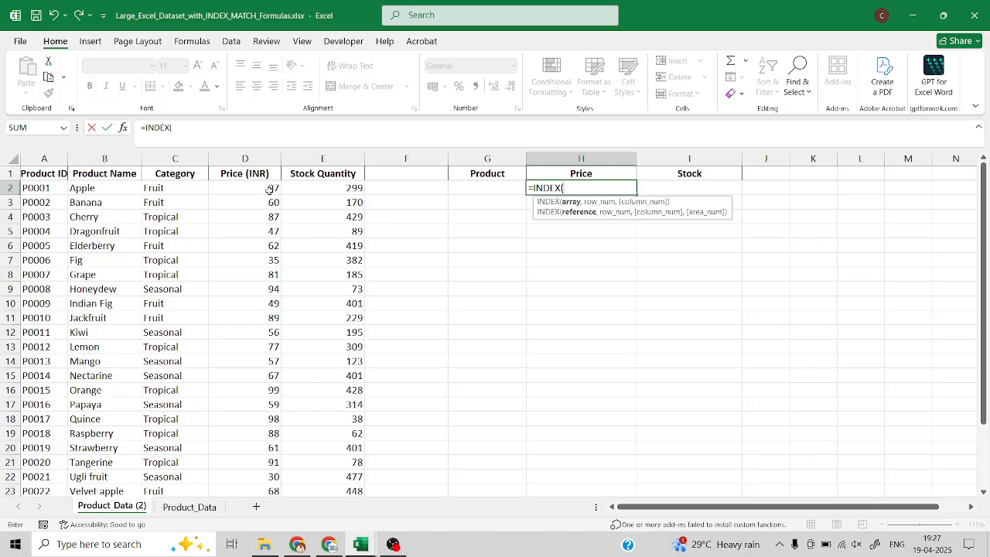
{"action": "left_click", "coordinate": [264, 189]}
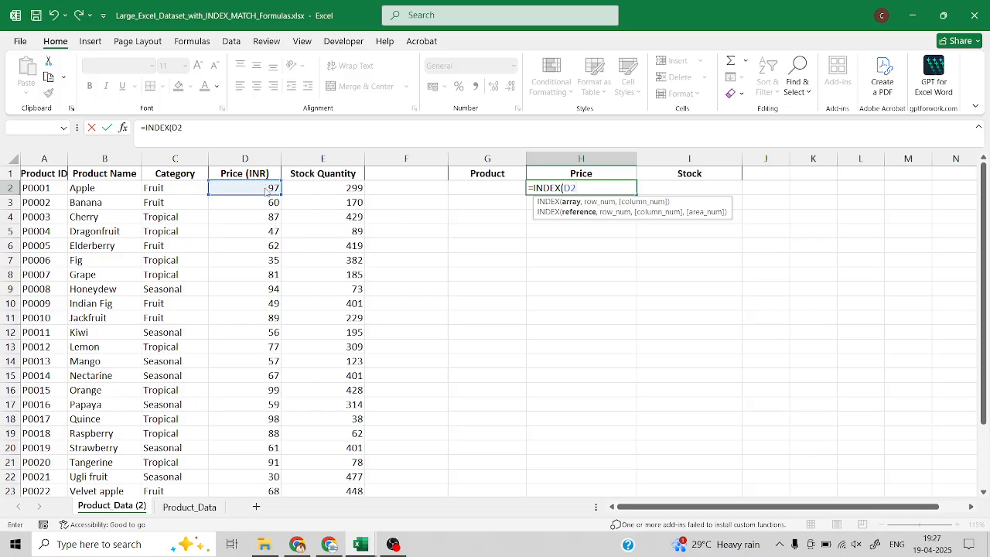
{"action": "key", "text": "Return"}
{"action": "key", "text": "Return"}
{"action": "key", "text": "BackSpace"}
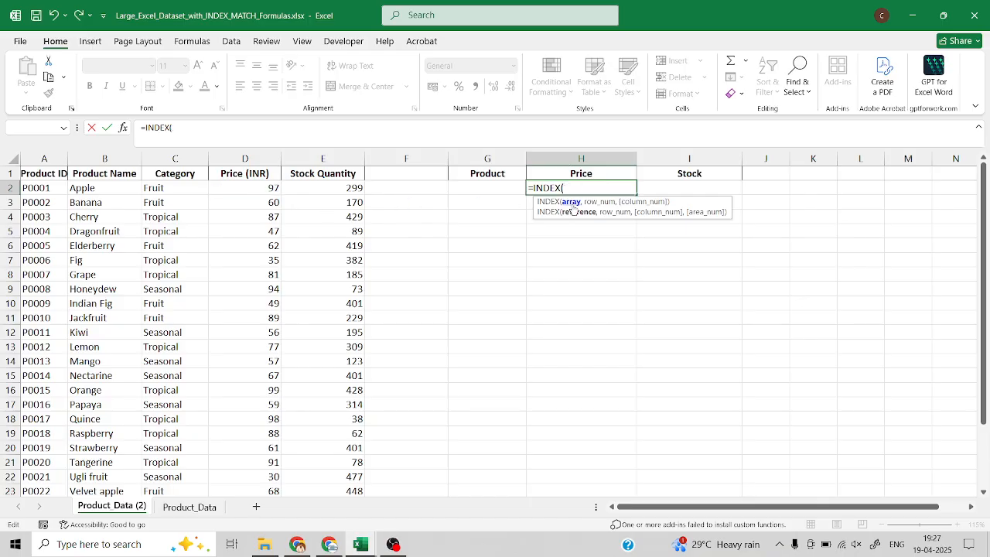
Set the price values D2:D27 as the array of the INDEX formula in H2.
{"action": "left_click", "coordinate": [244, 188]}
{"action": "key", "text": "ctrl+shift+Down"}
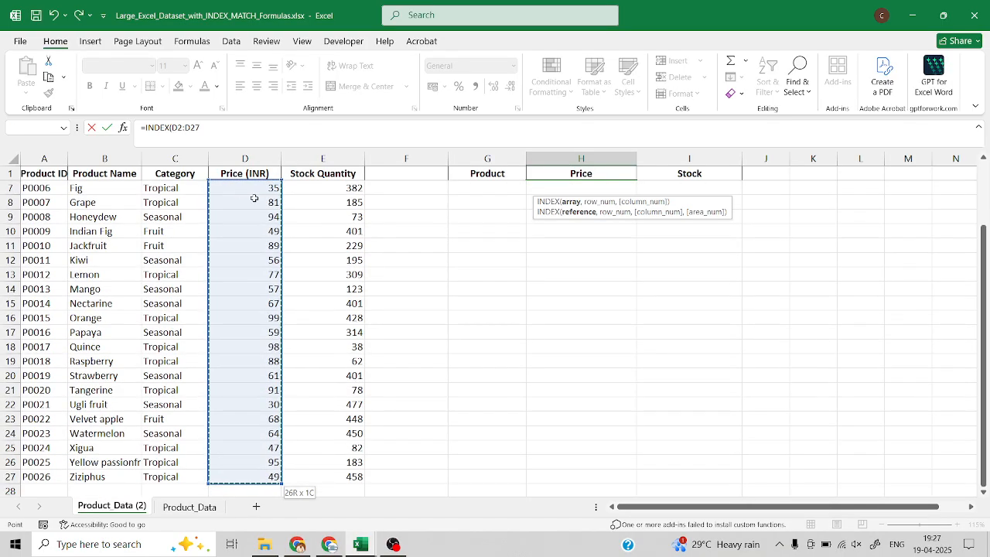
{"action": "scroll", "coordinate": [382, 237], "scroll_direction": "up", "scroll_amount": 2}
{"action": "type", "text": ","}
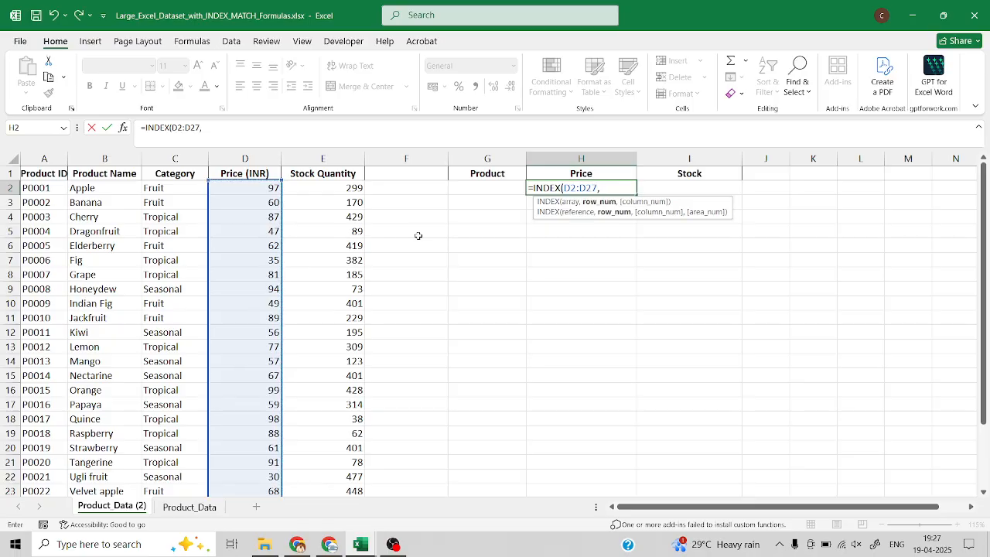
{"action": "type", "text": "match"}
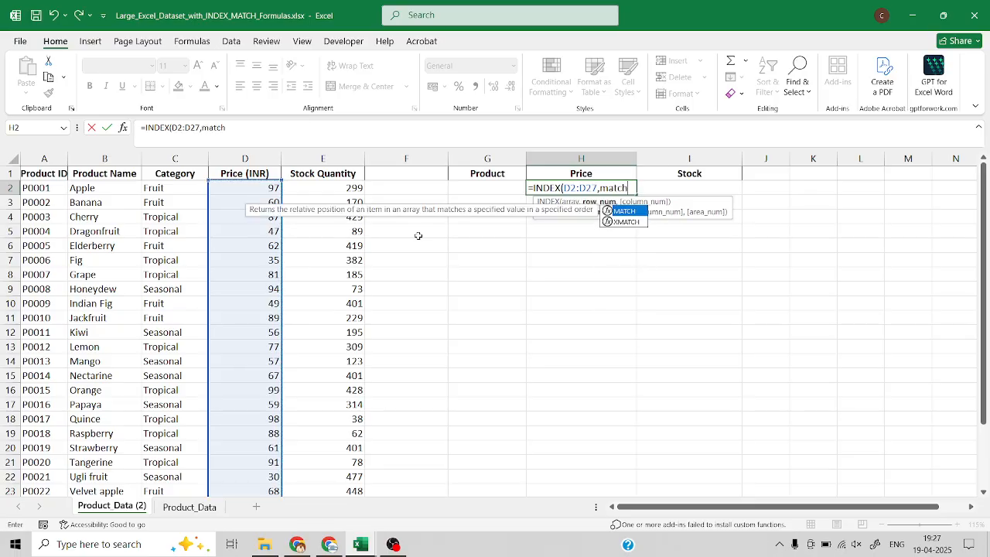
Complete the H2 formula with MATCH as the row number, looking up G2 in B2:B27 with exact match (0).
{"action": "key", "text": "Tab"}
{"action": "left_click", "coordinate": [495, 188]}
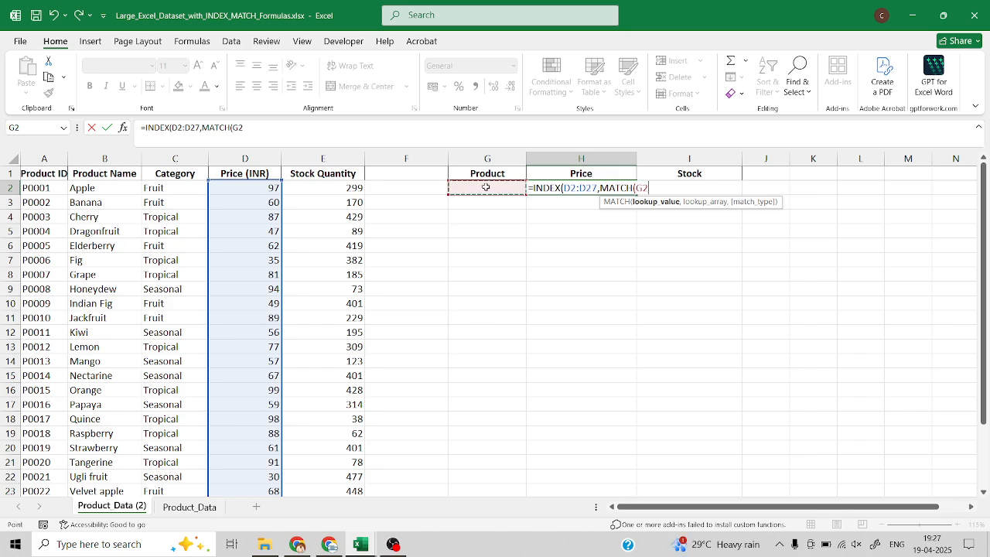
{"action": "type", "text": ","}
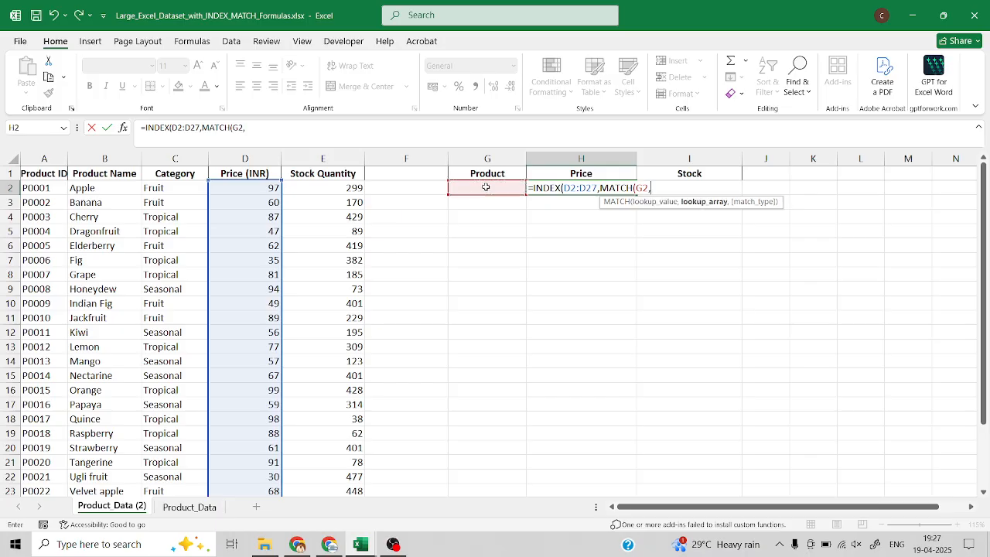
{"action": "left_click", "coordinate": [77, 188]}
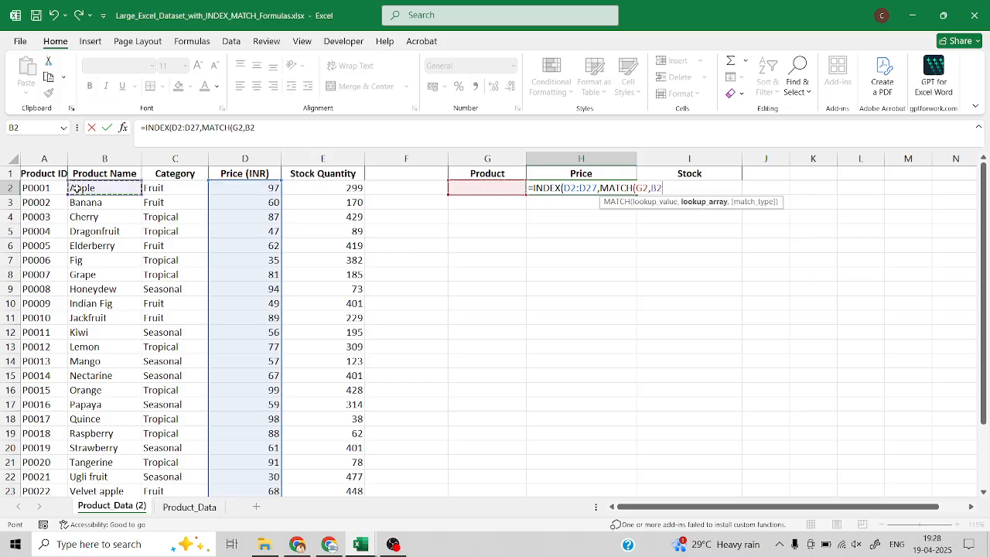
{"action": "key", "text": "ctrl+shift+Down"}
{"action": "scroll", "coordinate": [312, 221], "scroll_direction": "up", "scroll_amount": 2}
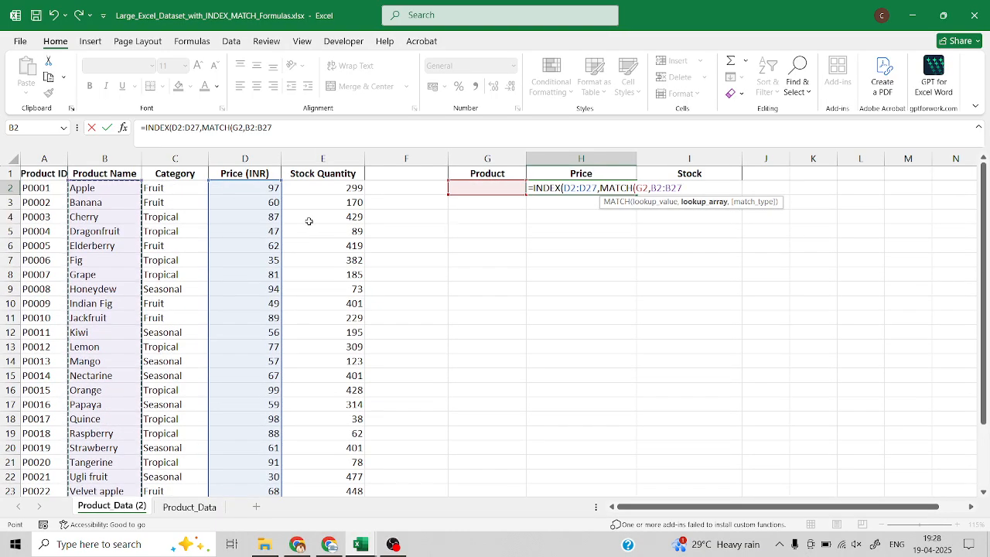
{"action": "type", "text": ","}
{"action": "left_click", "coordinate": [725, 221]}
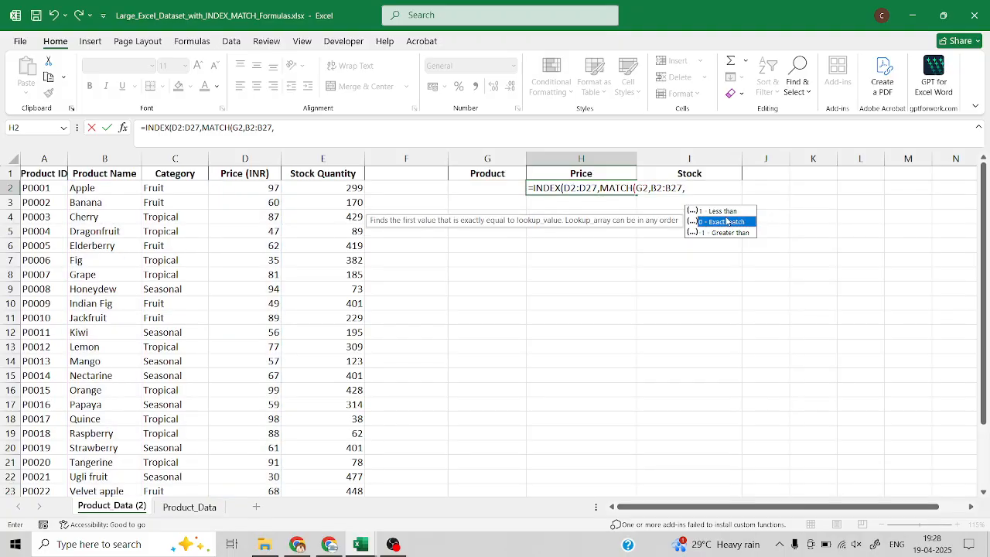
{"action": "double_click", "coordinate": [725, 219]}
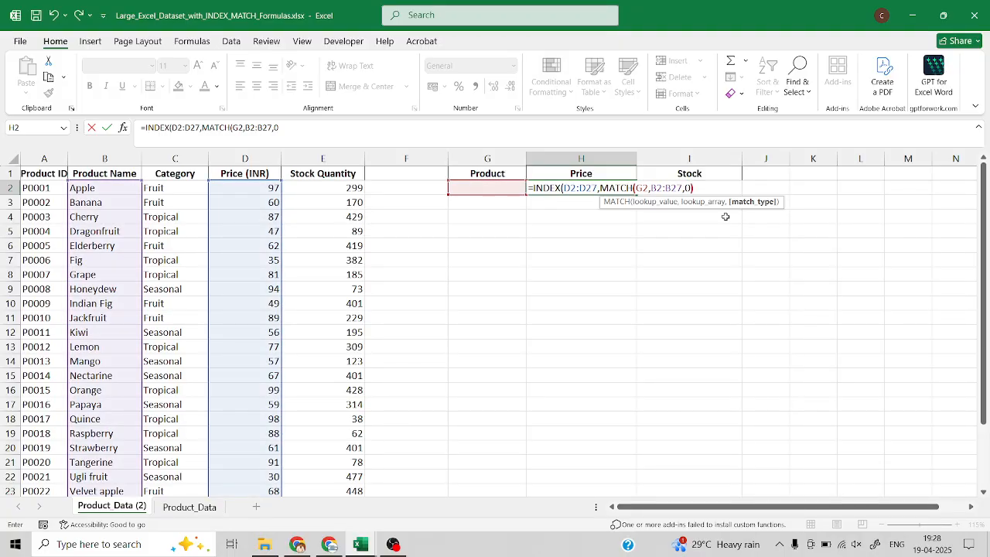
{"action": "type", "text": ")"}
{"action": "key", "text": "Return"}
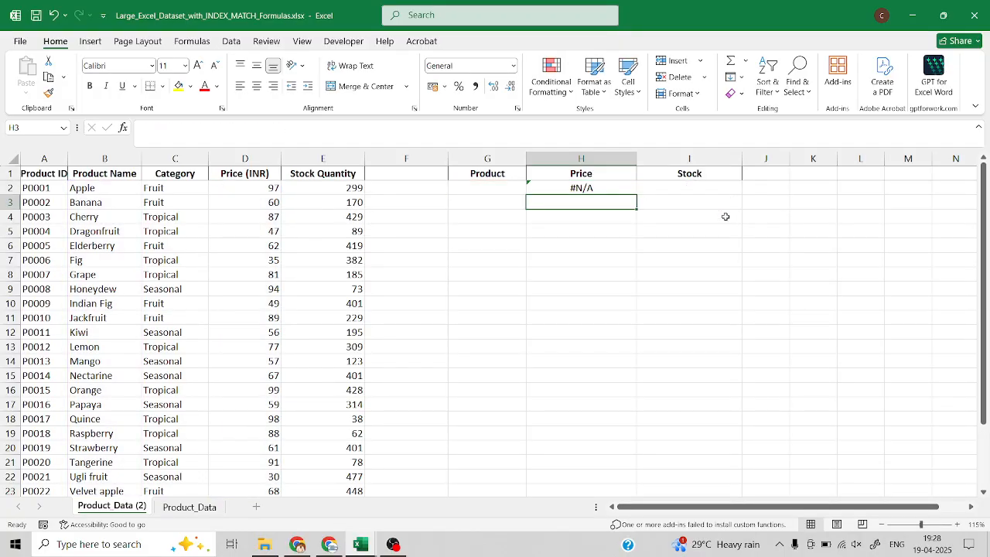
Enter Apple as the lookup product in cell G2.
{"action": "left_click", "coordinate": [554, 193]}
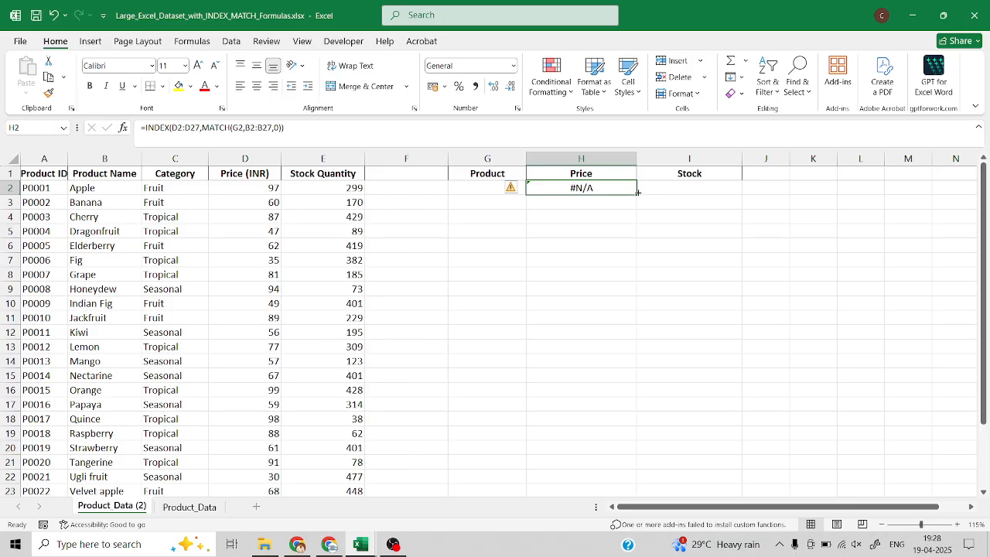
{"action": "left_click", "coordinate": [480, 192]}
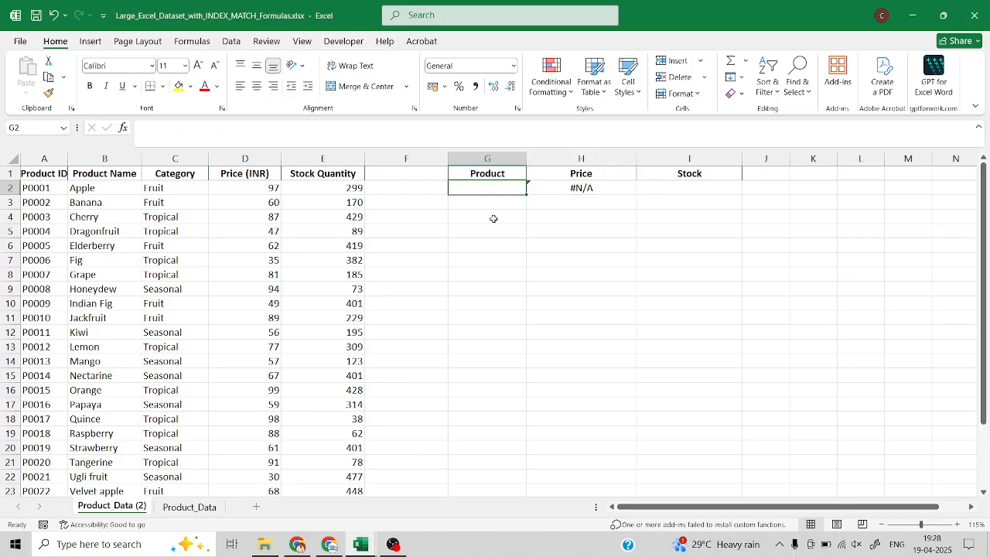
{"action": "type", "text": "Apple"}
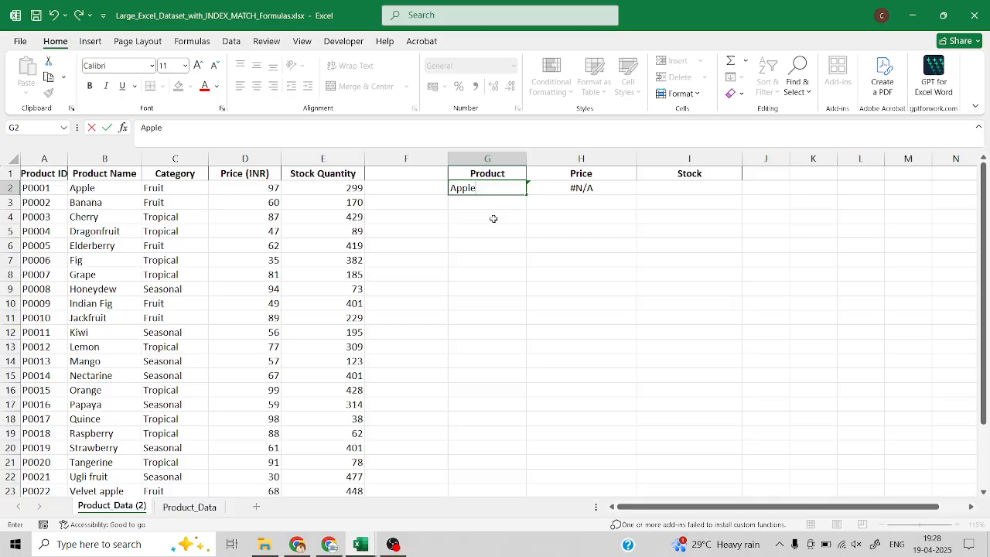
{"action": "key", "text": "Return"}
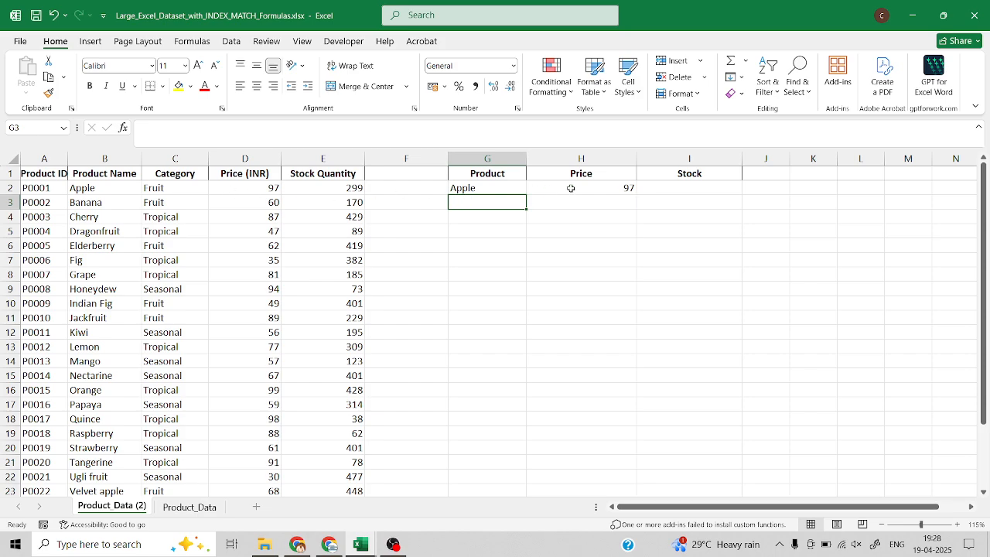
Begin an INDEX formula in cell I2 with the stock quantities E2:E27 as its array.
{"action": "left_click", "coordinate": [659, 188]}
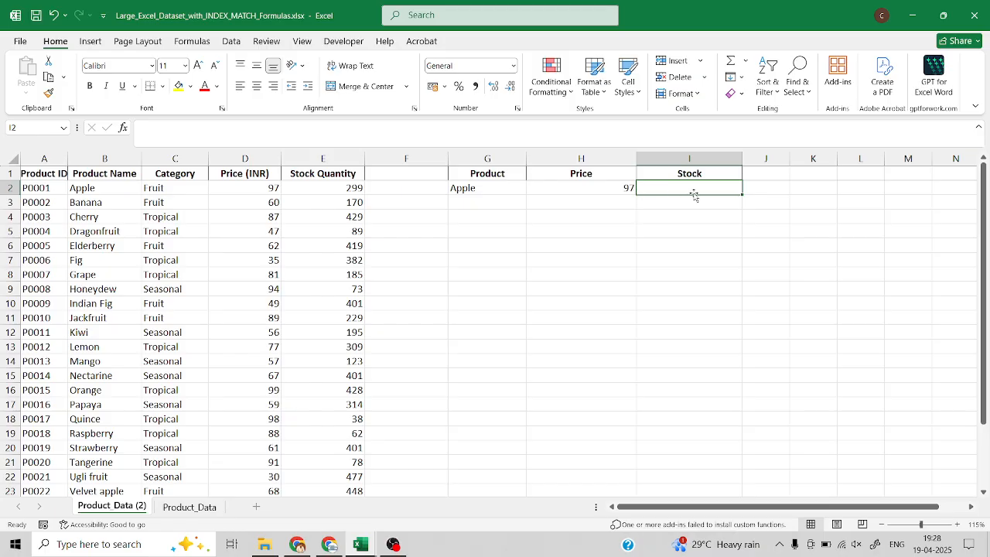
{"action": "type", "text": "=inde"}
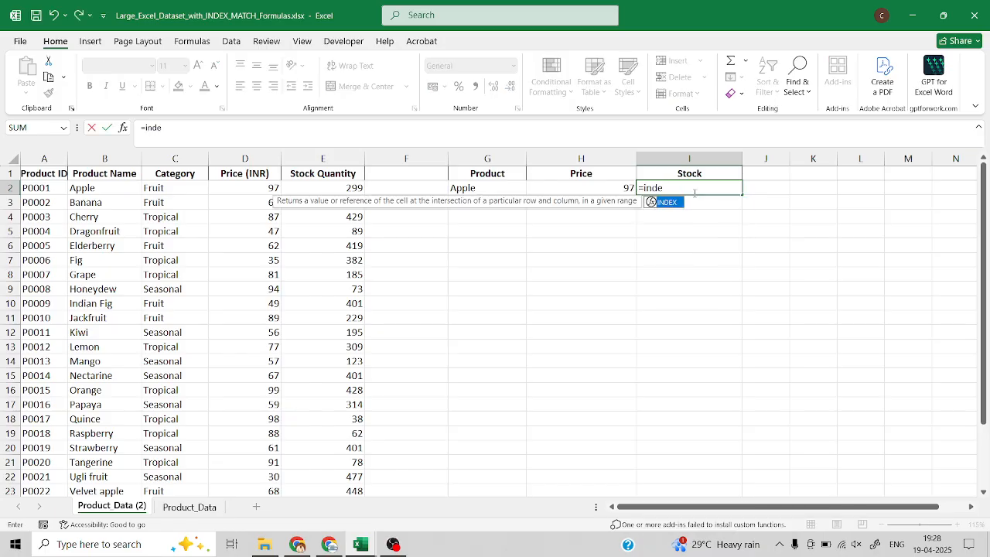
{"action": "key", "text": "Tab"}
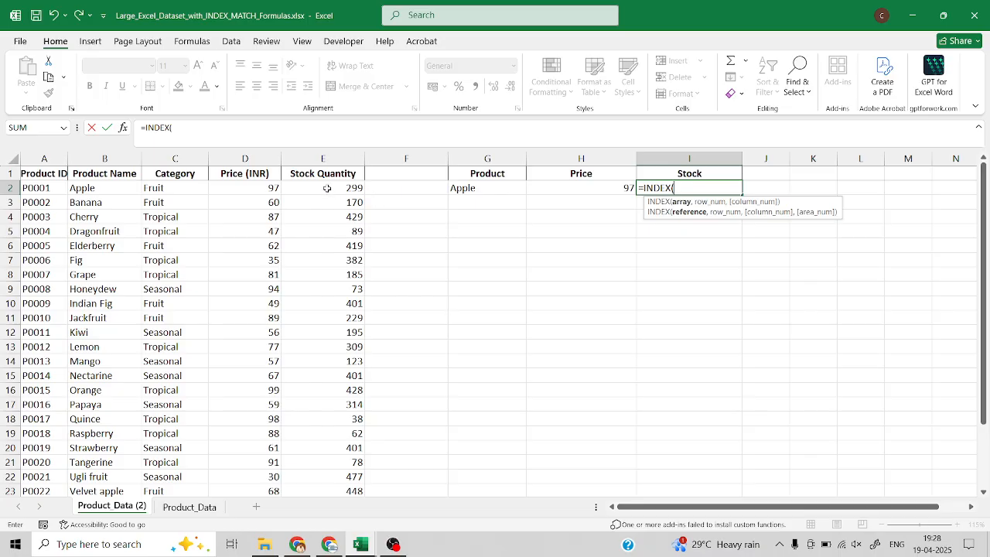
{"action": "left_click", "coordinate": [325, 188]}
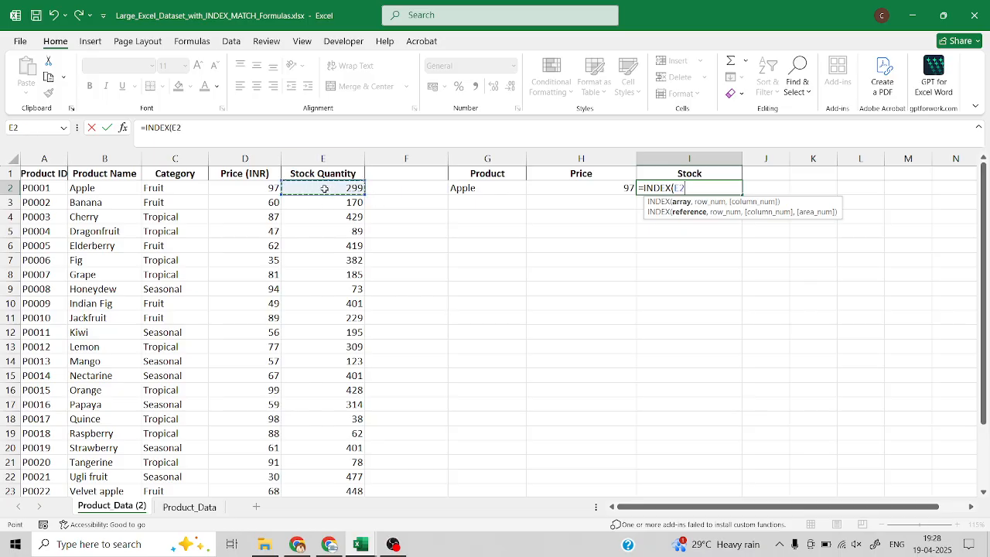
{"action": "key", "text": "ctrl+shift+Down"}
{"action": "scroll", "coordinate": [634, 281], "scroll_direction": "up", "scroll_amount": 2}
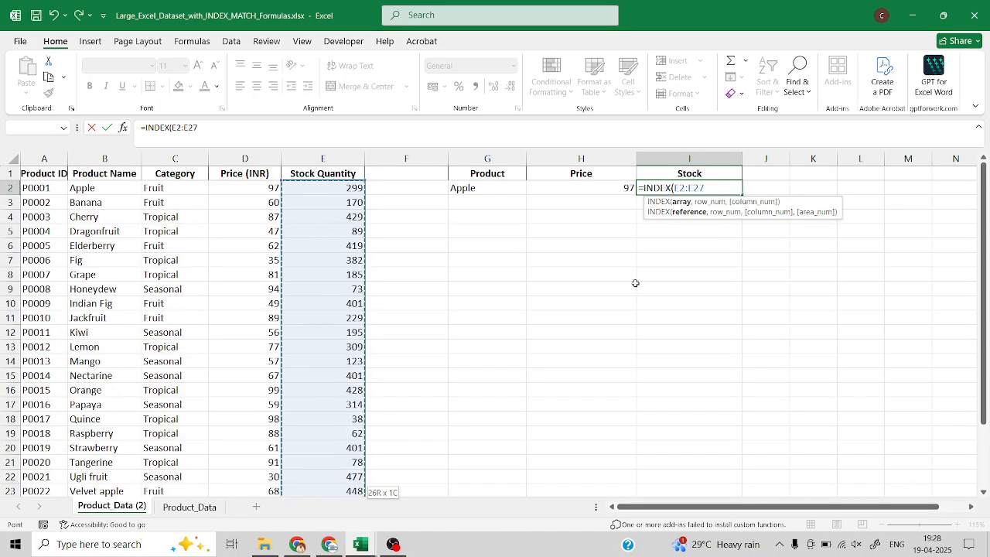
Add MATCH as the row number of the I2 formula, looking up G2 in the product names B2:B27.
{"action": "type", "text": ",mat"}
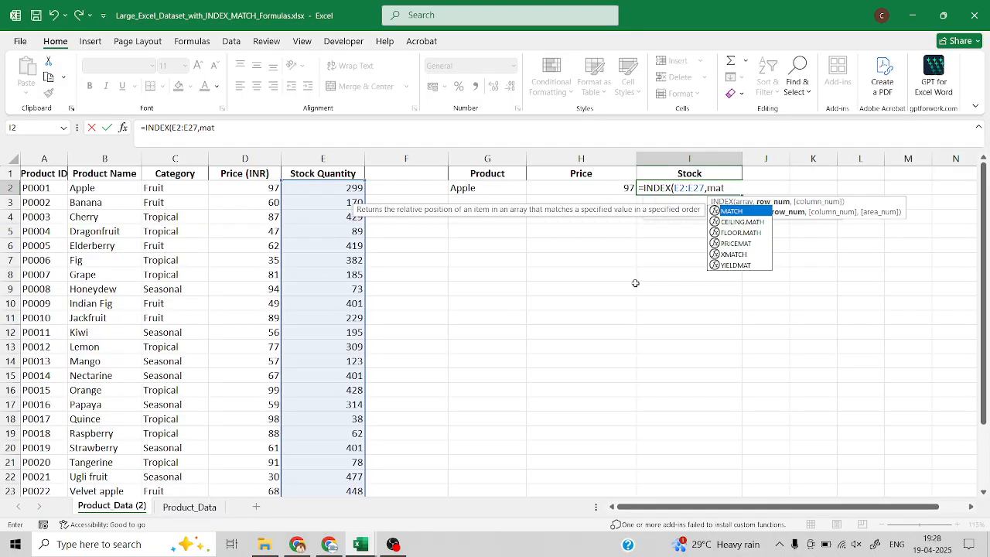
{"action": "key", "text": "Tab"}
{"action": "left_click", "coordinate": [462, 189]}
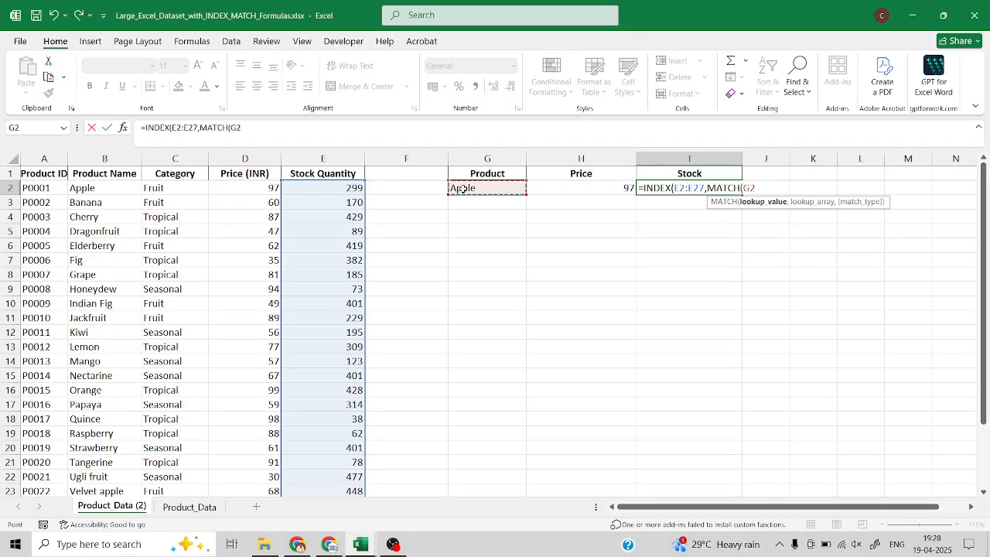
{"action": "type", "text": ","}
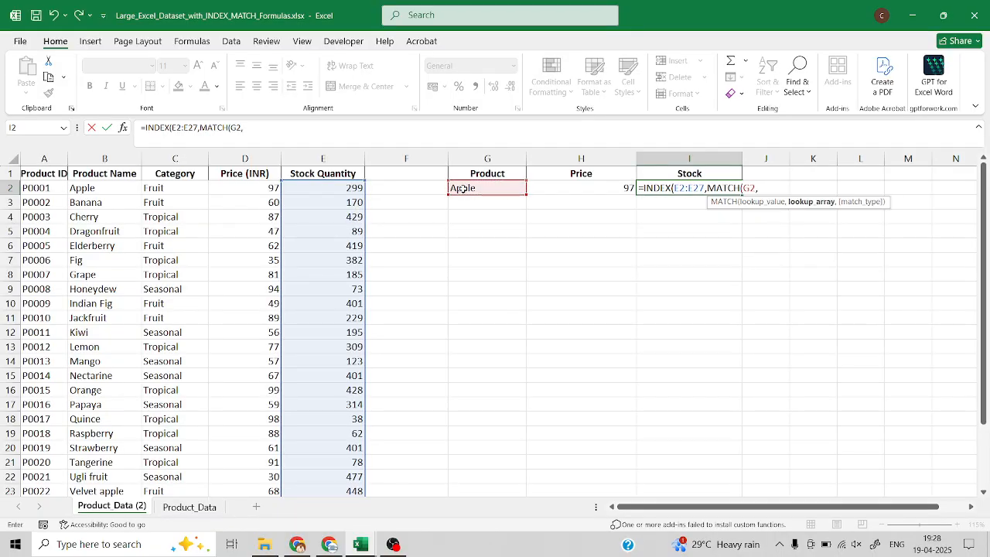
{"action": "left_click", "coordinate": [113, 188]}
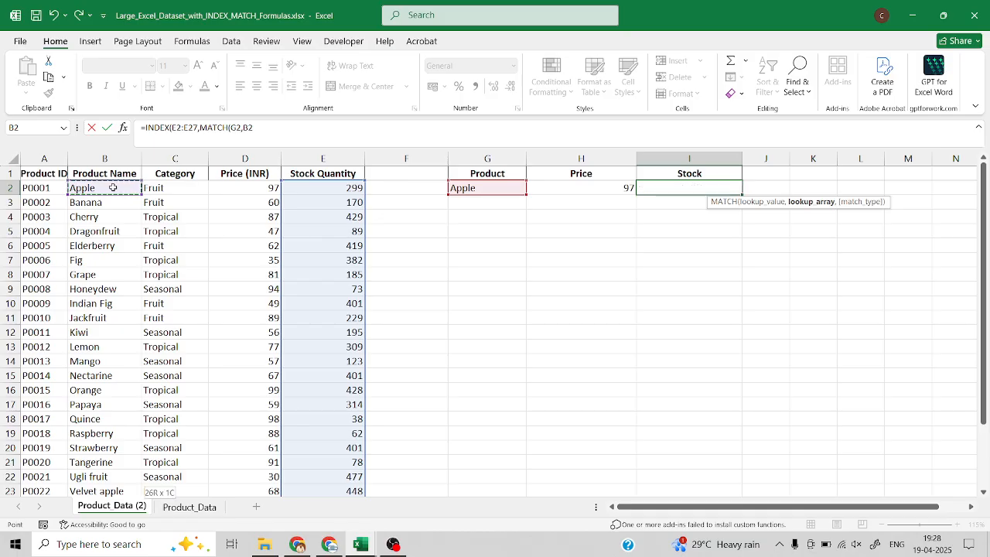
{"action": "key", "text": "ctrl+shift+Down"}
Set the match type in the I2 formula to exact match (0) and complete the formula.
{"action": "type", "text": ")"}
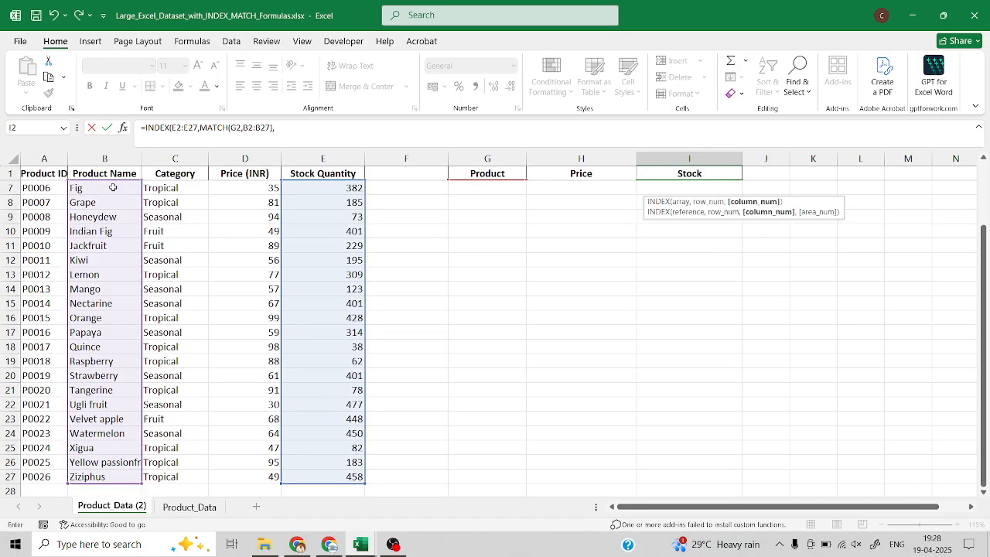
{"action": "type", "text": ","}
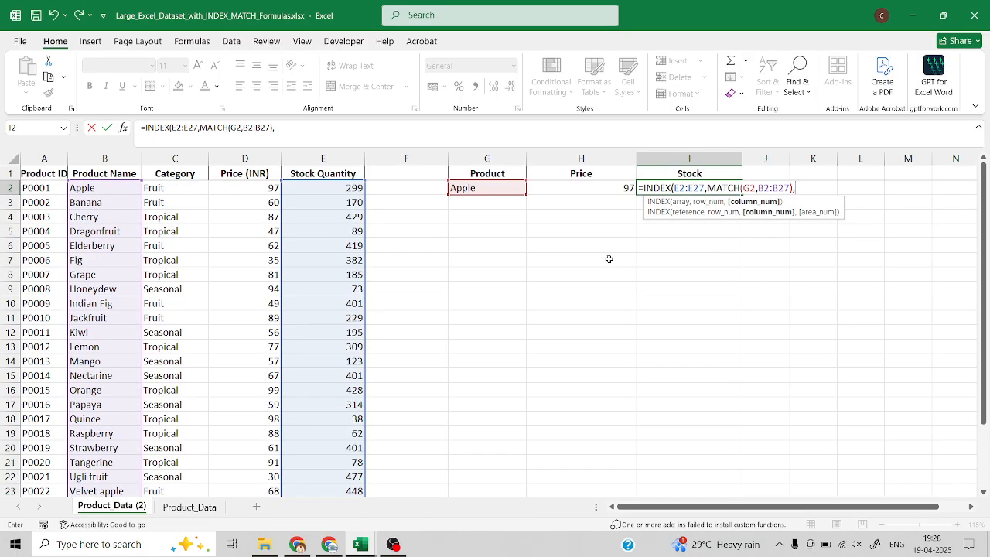
{"action": "key", "text": "BackSpace"}
{"action": "key", "text": "BackSpace"}
{"action": "type", "text": ","}
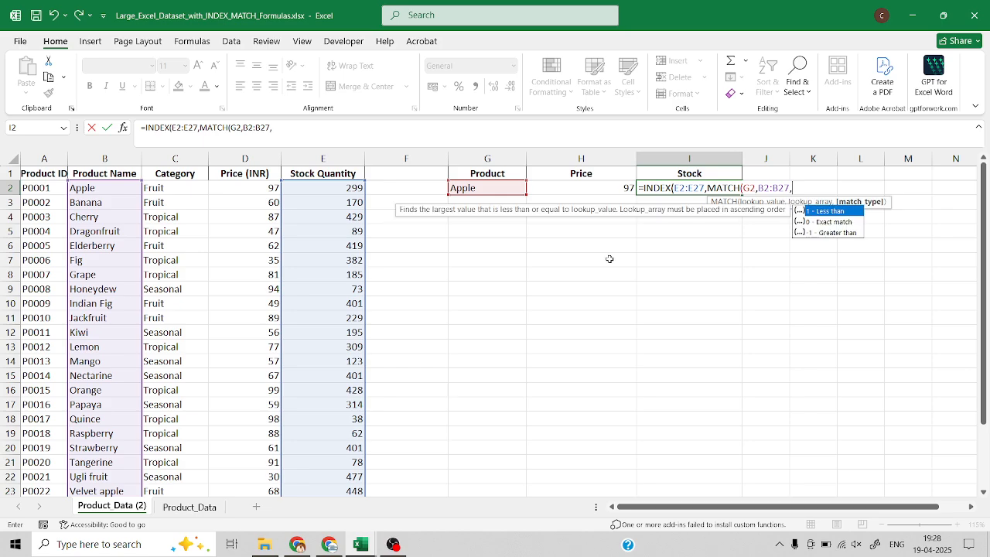
{"action": "double_click", "coordinate": [836, 219]}
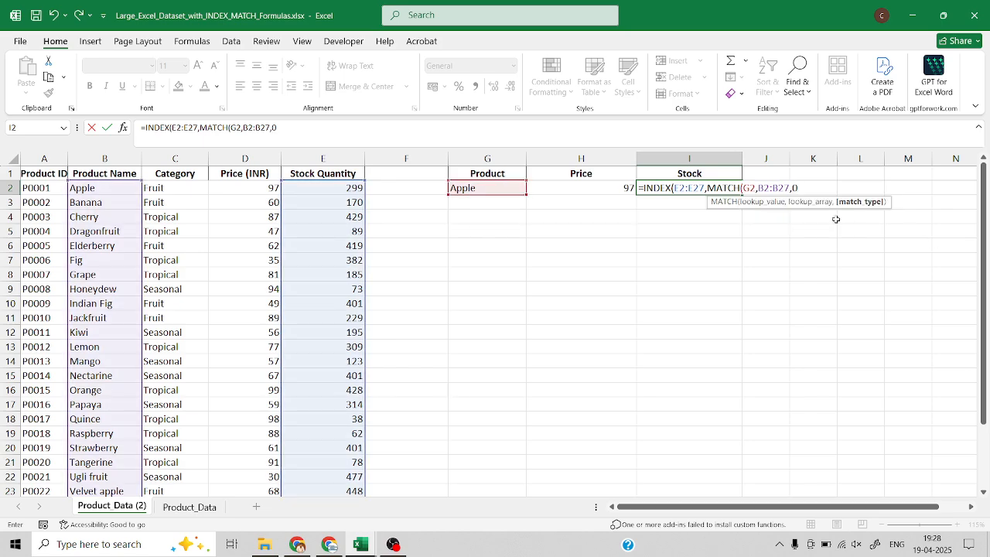
{"action": "type", "text": ")"}
{"action": "key", "text": "Return"}
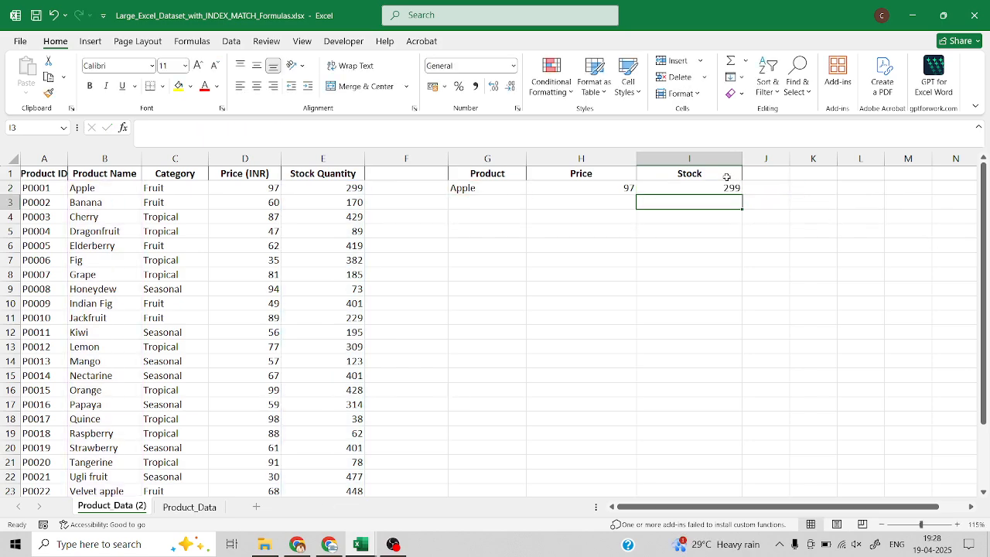
Enter Watermelon as a second lookup product in cell G3.
{"action": "left_click", "coordinate": [690, 185]}
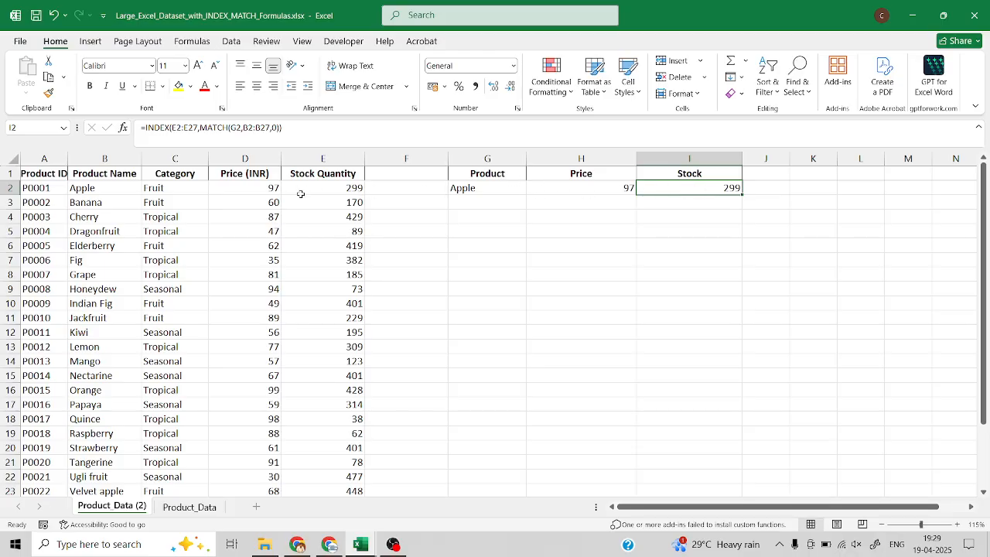
{"action": "left_click", "coordinate": [585, 189]}
{"action": "left_click", "coordinate": [488, 202]}
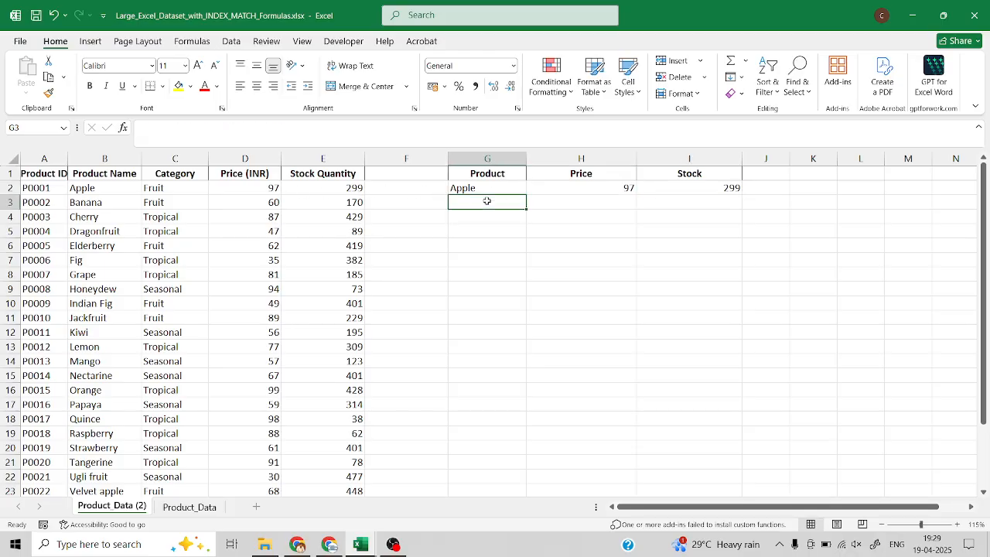
{"action": "type", "text": "Wa"}
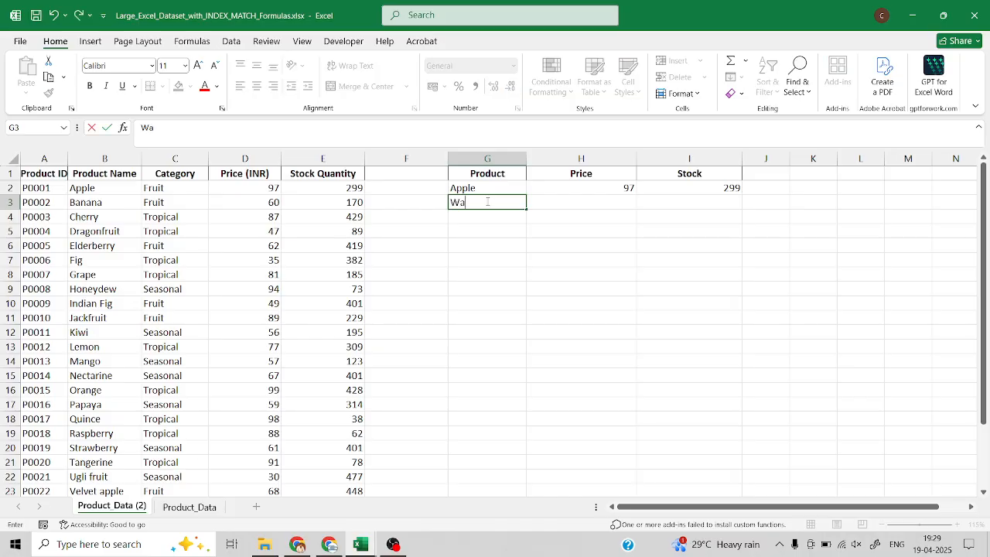
{"action": "type", "text": "termelon"}
{"action": "key", "text": "Return"}
Fill the price formula in H2 and the stock formula in I2 down to row 3.
{"action": "left_click", "coordinate": [612, 188]}
{"action": "left_click_drag", "start_coordinate": [636, 195], "coordinate": [639, 214]}
{"action": "left_click", "coordinate": [702, 191]}
{"action": "left_click_drag", "start_coordinate": [742, 195], "coordinate": [686, 203]}
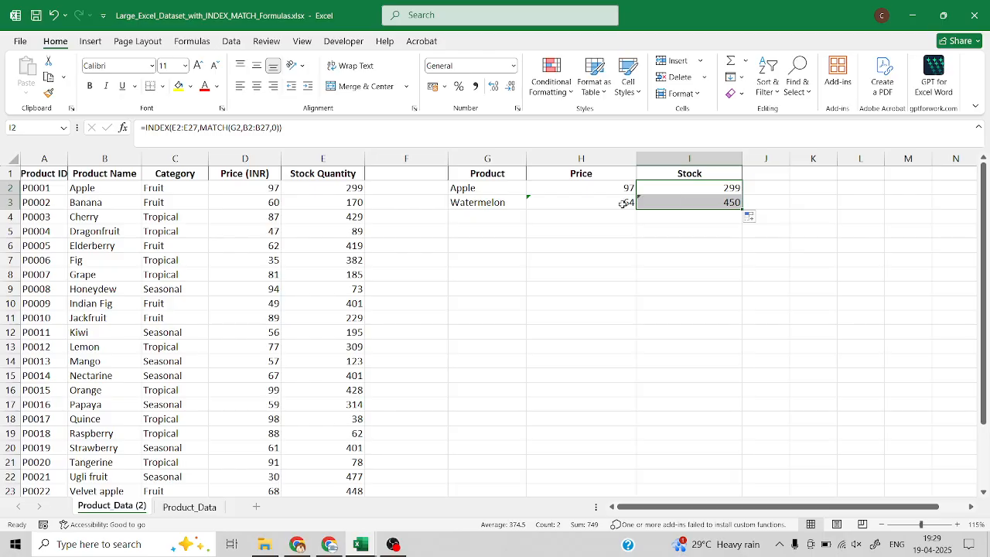
Compare the Watermelon lookup results with its price and stock quantity in the source table.
{"action": "left_click", "coordinate": [541, 203]}
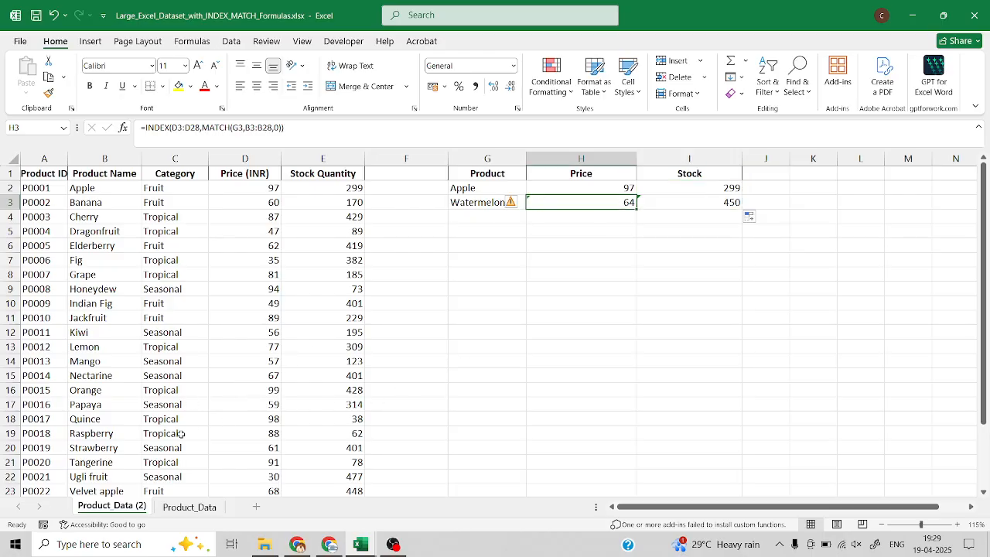
{"action": "scroll", "coordinate": [132, 447], "scroll_direction": "down", "scroll_amount": 1}
{"action": "scroll", "coordinate": [137, 448], "scroll_direction": "down", "scroll_amount": 1}
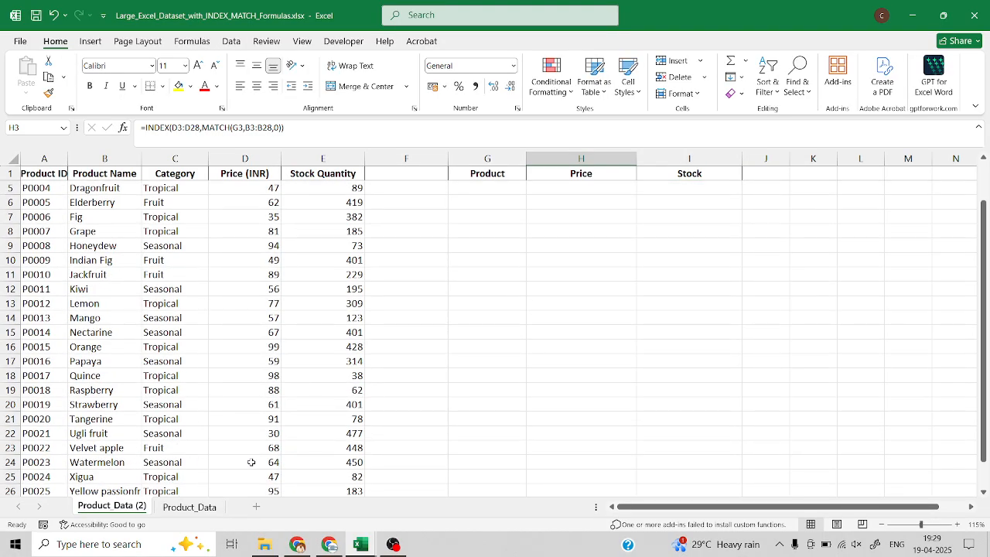
{"action": "left_click_drag", "start_coordinate": [260, 463], "coordinate": [289, 463]}
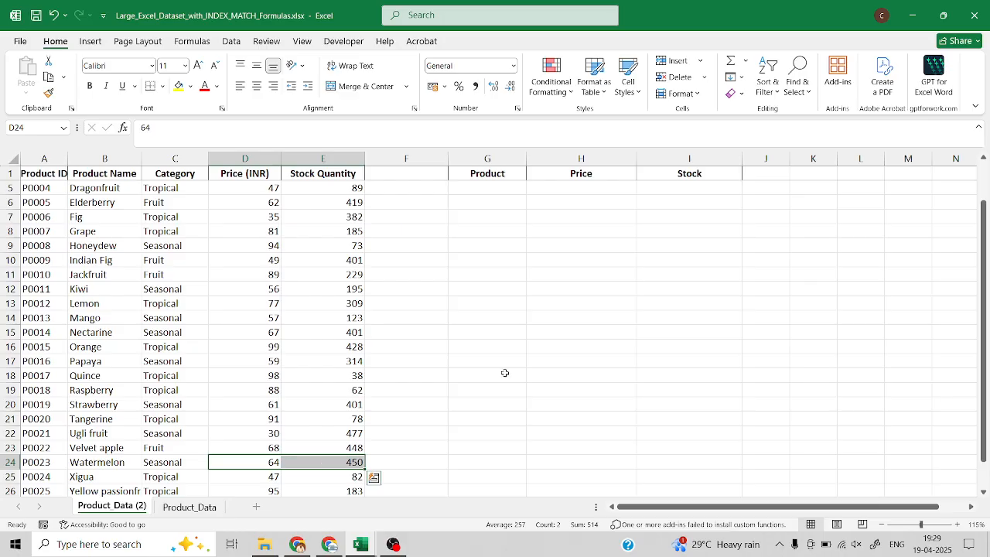
{"action": "scroll", "coordinate": [514, 368], "scroll_direction": "up", "scroll_amount": 1}
{"action": "scroll", "coordinate": [387, 410], "scroll_direction": "down", "scroll_amount": 1}
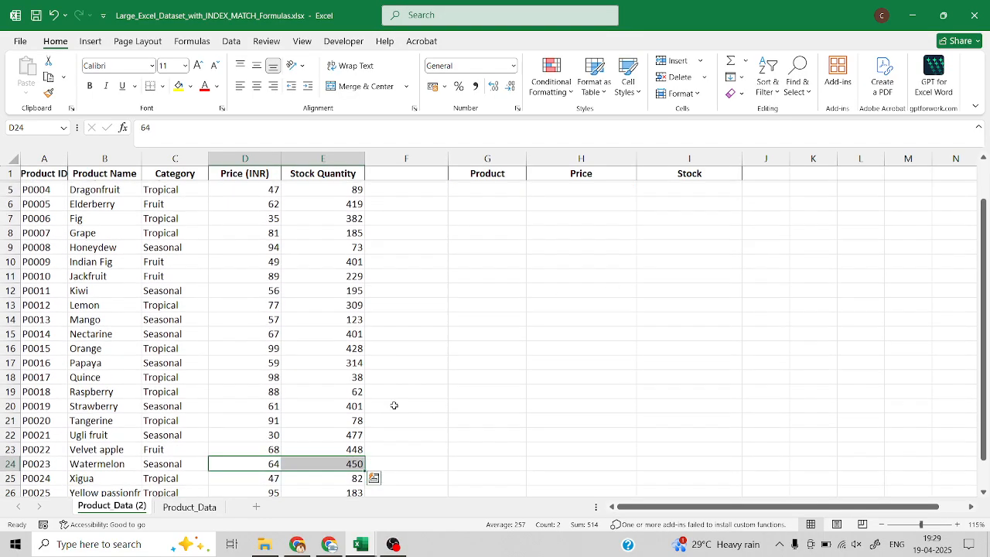
{"action": "scroll", "coordinate": [464, 402], "scroll_direction": "up", "scroll_amount": 1}
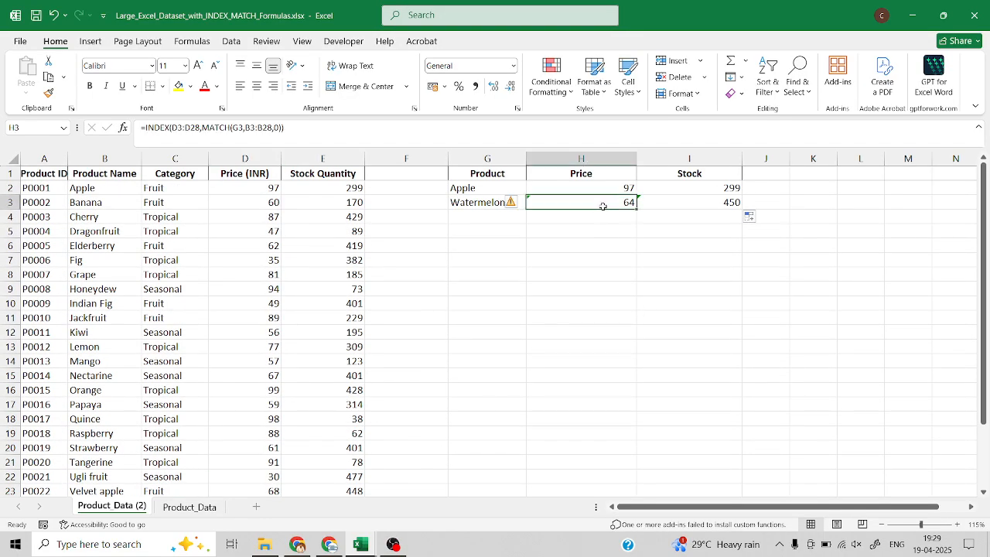
Examine which ranges the price formulas in H3 and H2 reference and compare how they differ.
{"action": "left_click", "coordinate": [601, 202]}
{"action": "double_click", "coordinate": [591, 201]}
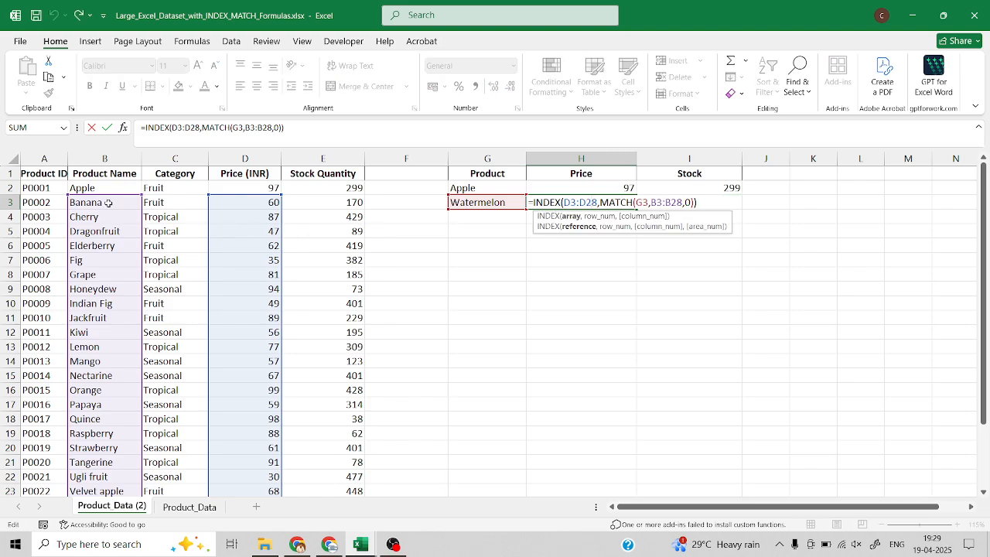
{"action": "key", "text": "Return"}
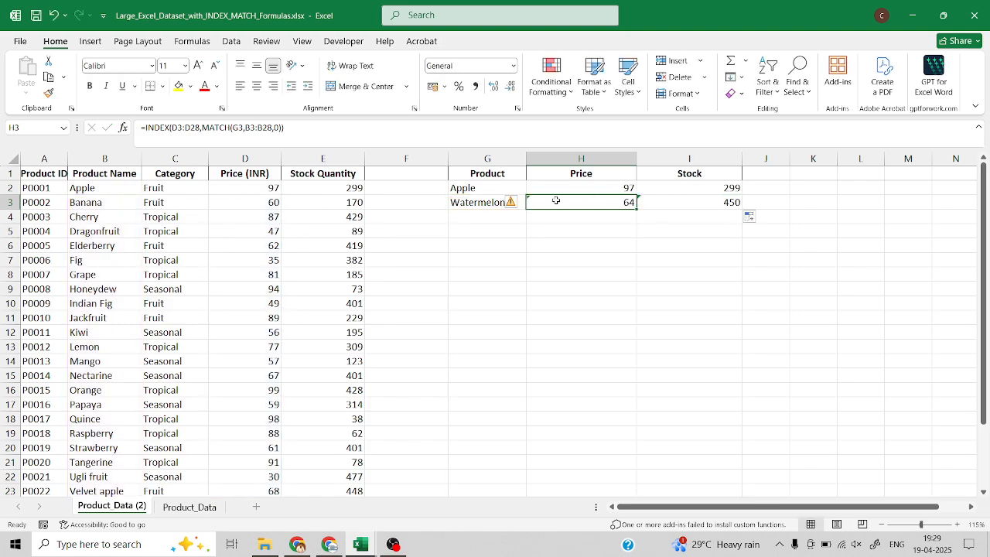
{"action": "left_click", "coordinate": [561, 187]}
{"action": "double_click", "coordinate": [562, 187]}
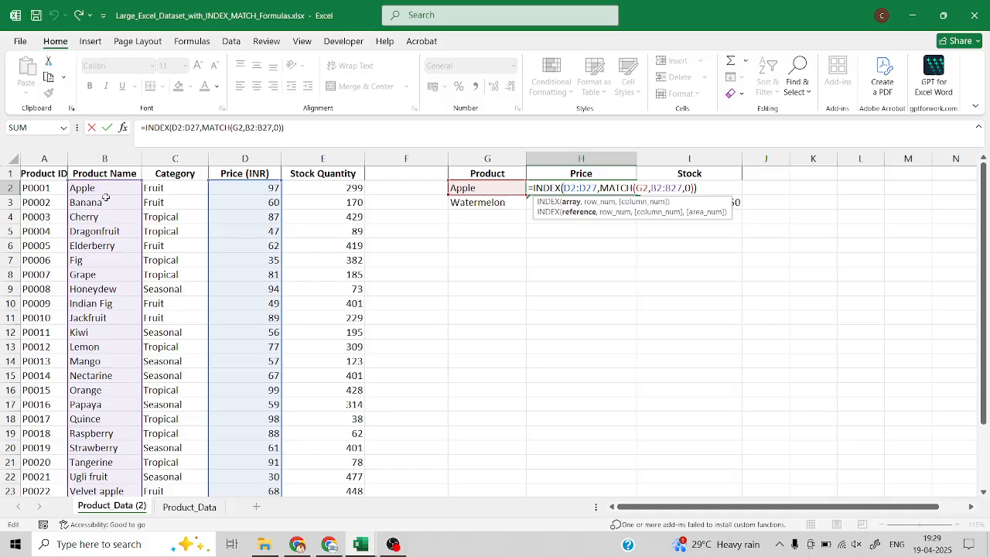
{"action": "scroll", "coordinate": [262, 208], "scroll_direction": "down", "scroll_amount": 2}
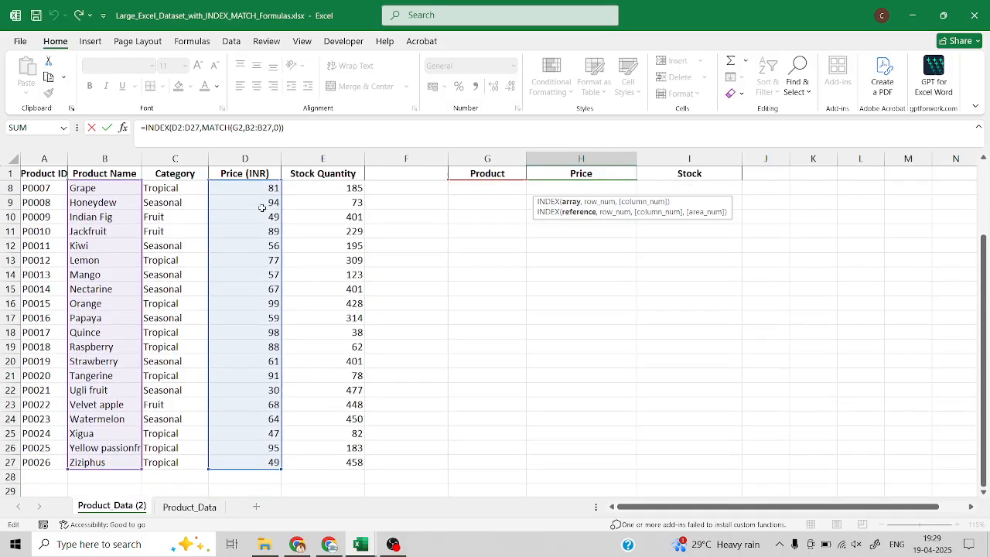
{"action": "scroll", "coordinate": [261, 232], "scroll_direction": "up", "scroll_amount": 2}
{"action": "left_click", "coordinate": [565, 203]}
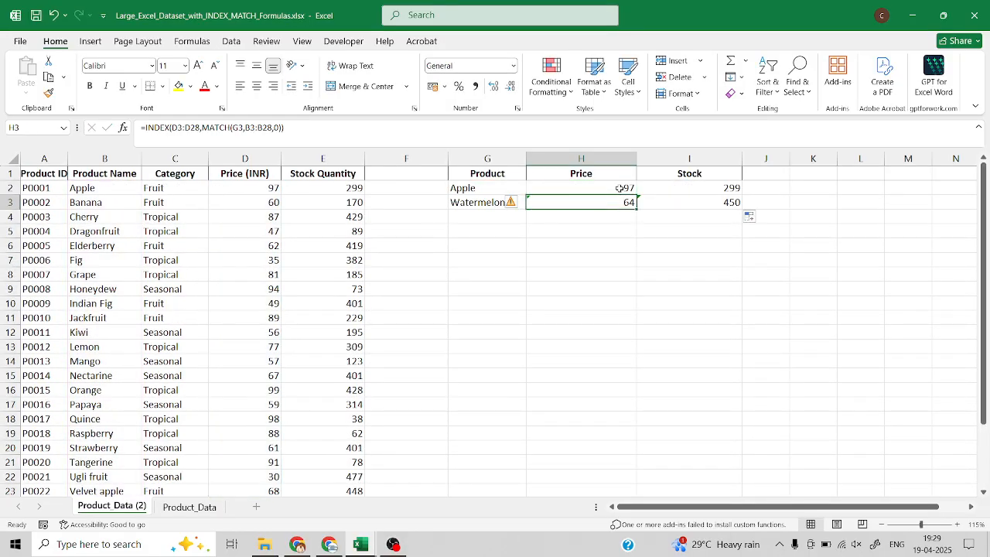
{"action": "double_click", "coordinate": [567, 199]}
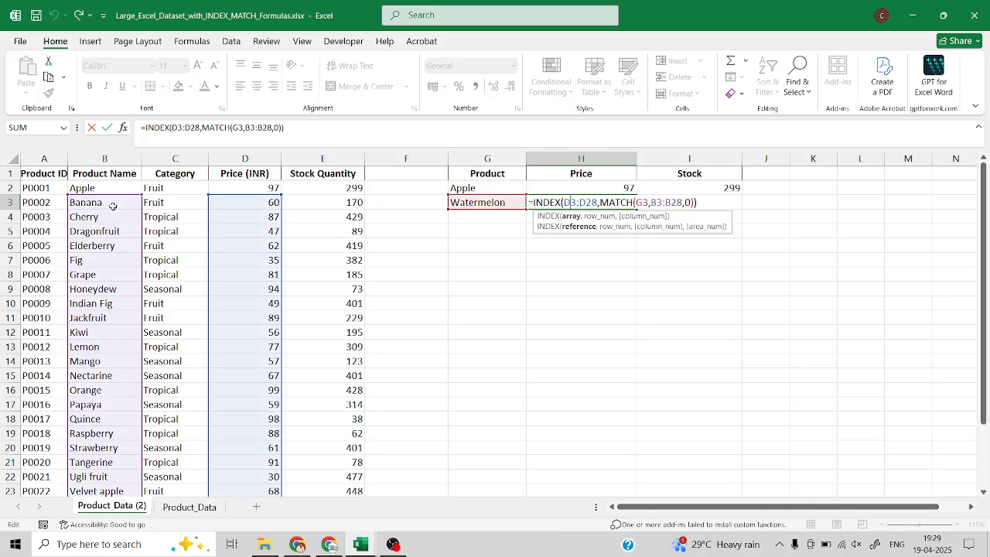
{"action": "key", "text": "ctrl+Return"}
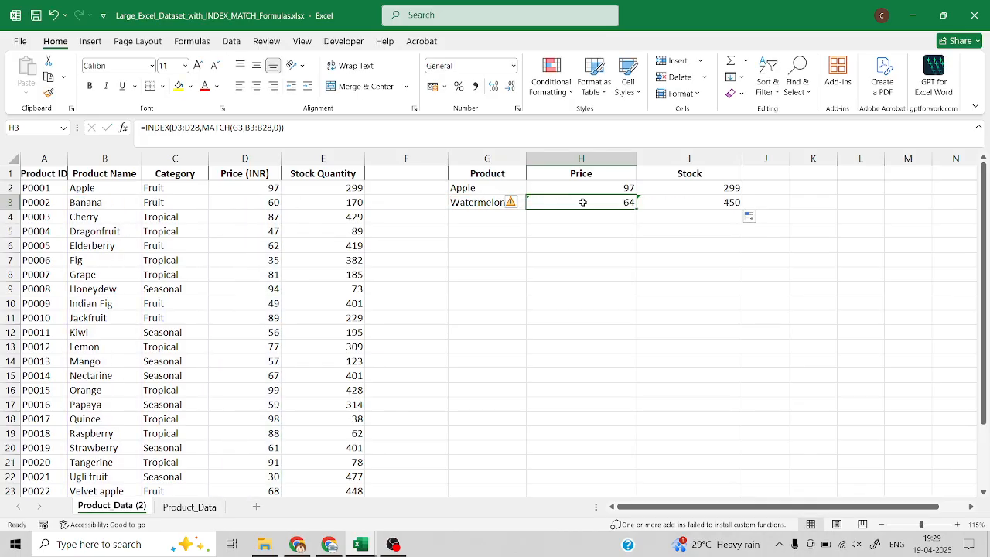
Make the INDEX array in the H2 price formula absolute as $D$2:$D$27.
{"action": "left_click", "coordinate": [597, 187]}
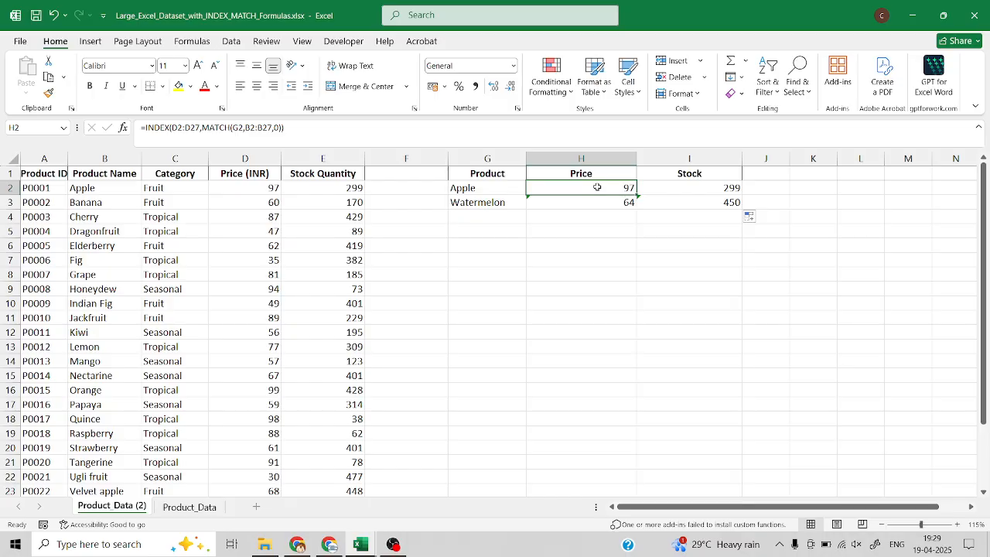
{"action": "double_click", "coordinate": [597, 187]}
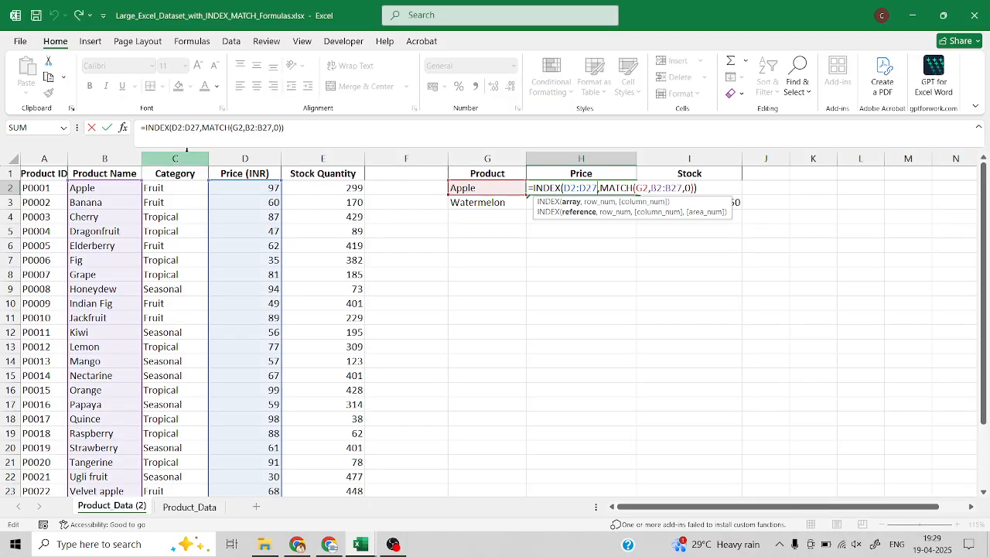
{"action": "left_click", "coordinate": [177, 127]}
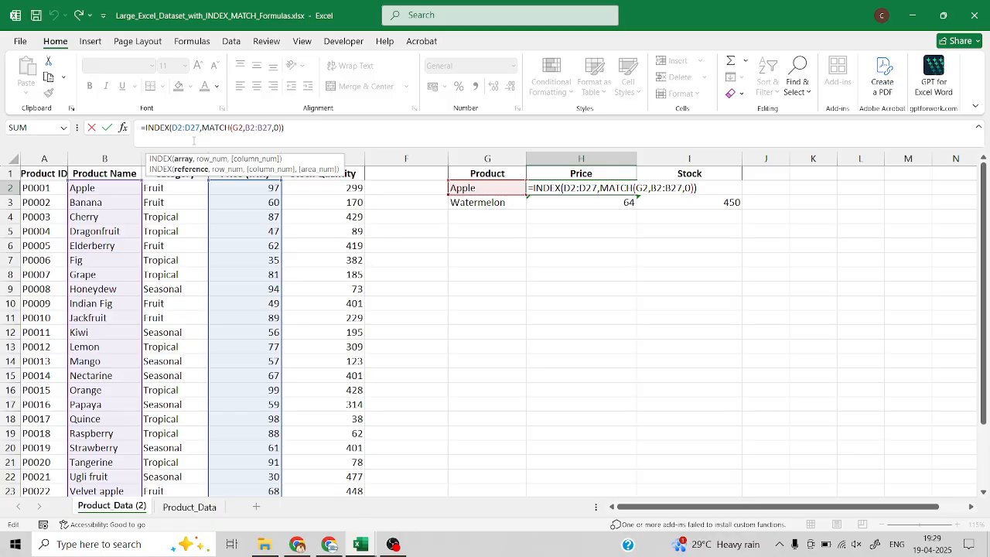
{"action": "type", "text": "$"}
{"action": "key", "text": "Right"}
{"action": "type", "text": "$"}
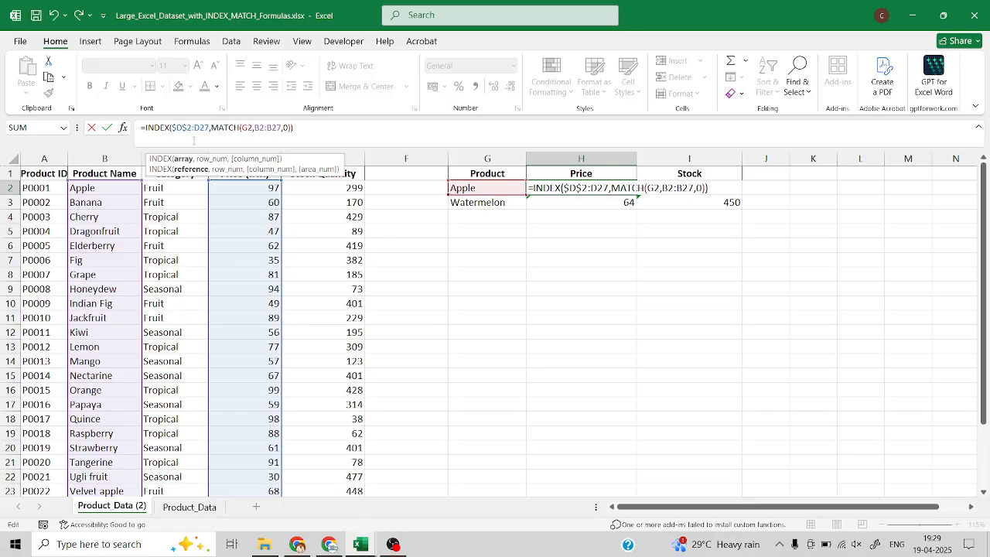
{"action": "key", "text": "Right"}
{"action": "key", "text": "Right"}
{"action": "type", "text": "$D$"}
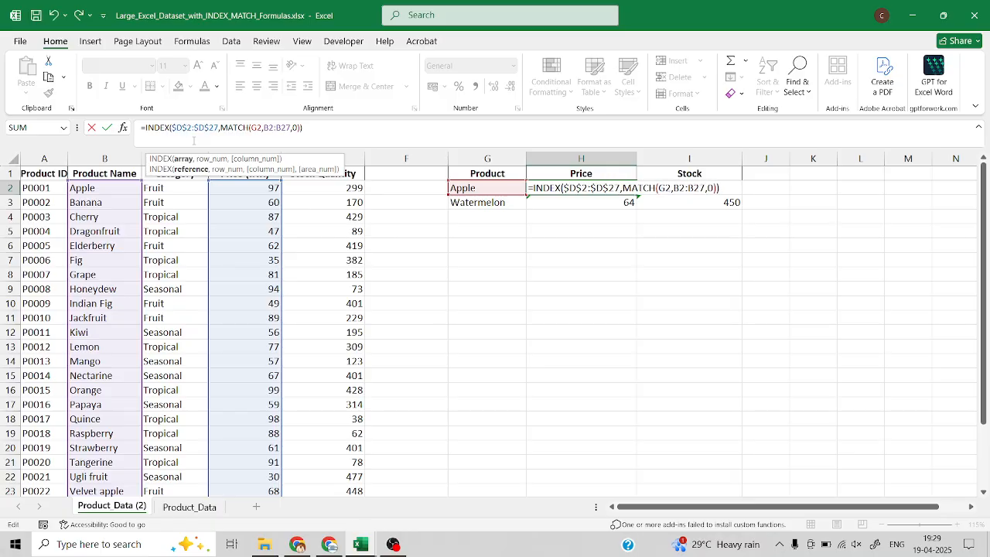
Make the MATCH lookup range in the H2 formula absolute as $B$2:$B$27 and commit the formula.
{"action": "key", "text": "Right"}
{"action": "key", "text": "Right"}
{"action": "key", "text": "Right"}
{"action": "key", "text": "Right"}
{"action": "key", "text": "Right"}
{"action": "key", "text": "Right"}
{"action": "key", "text": "Right"}
{"action": "key", "text": "Right"}
{"action": "key", "text": "Right"}
{"action": "key", "text": "Right"}
{"action": "key", "text": "Right"}
{"action": "key", "text": "Right"}
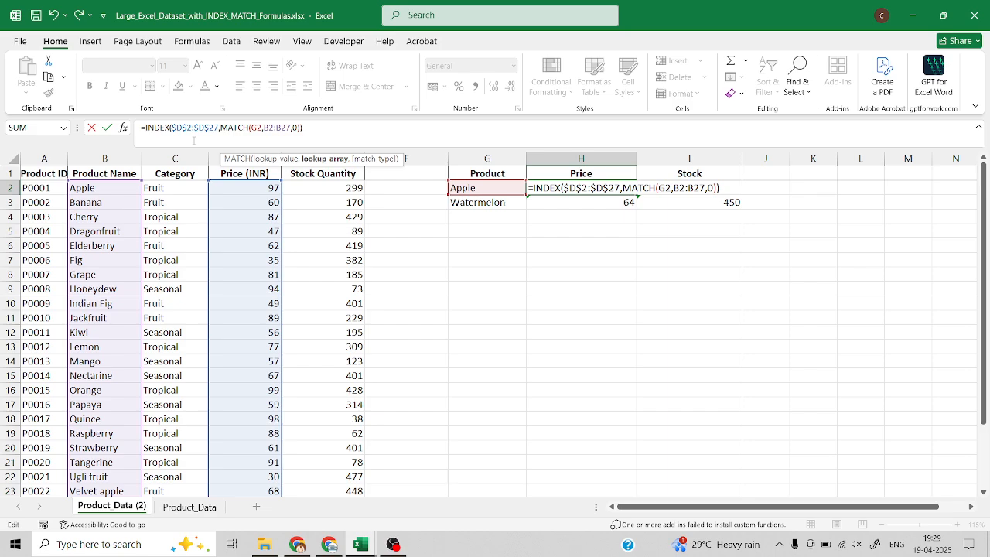
{"action": "type", "text": "$"}
{"action": "key", "text": "Right"}
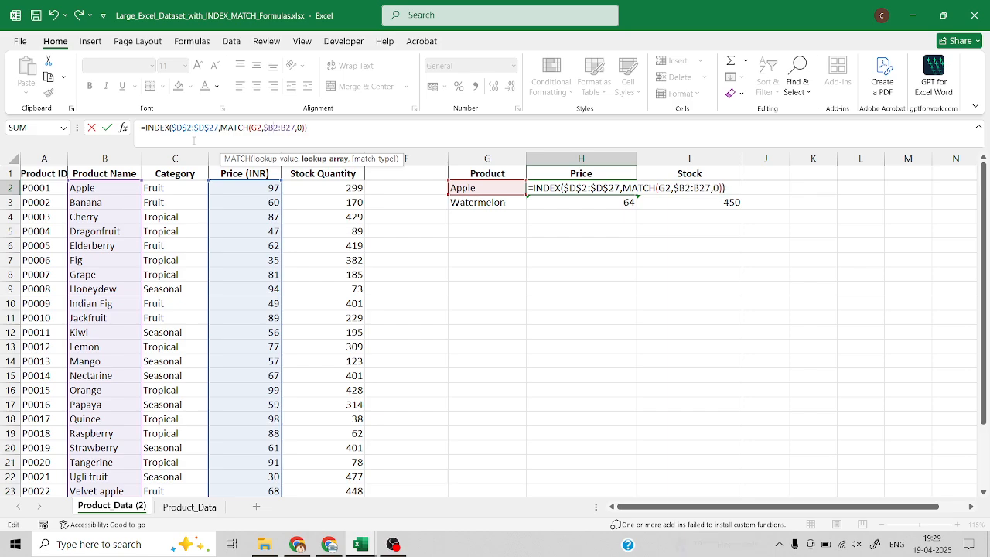
{"action": "type", "text": "$D"}
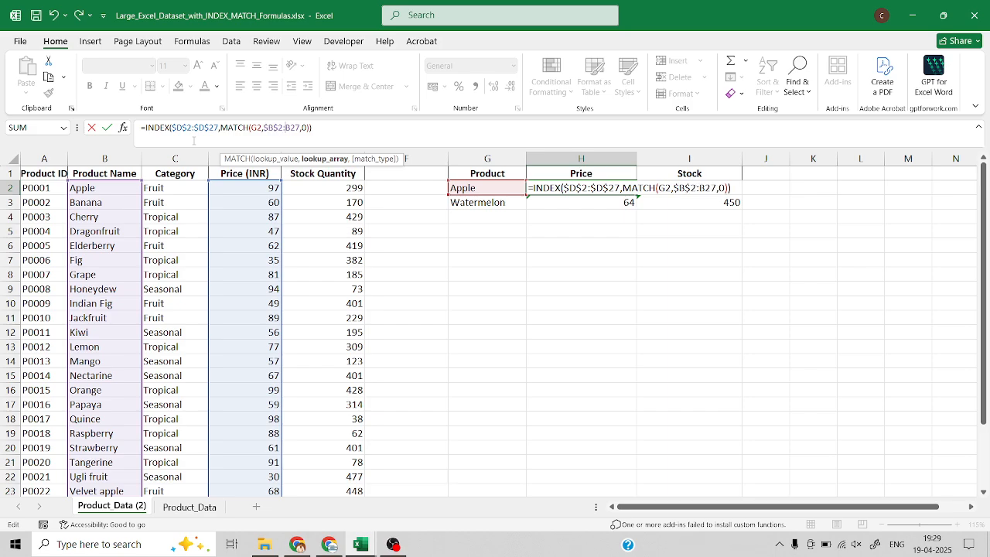
{"action": "type", "text": "$2:$B$"}
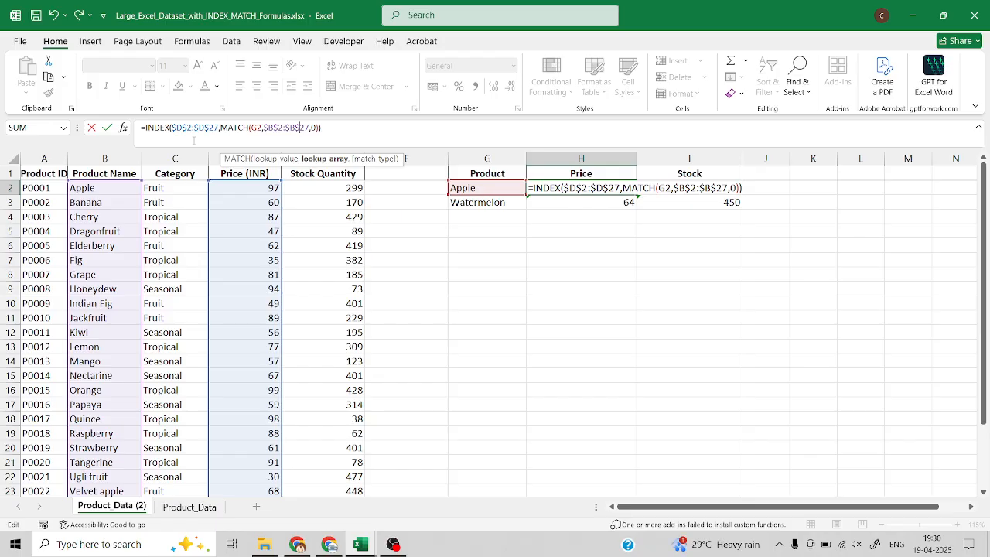
{"action": "key", "text": "Return"}
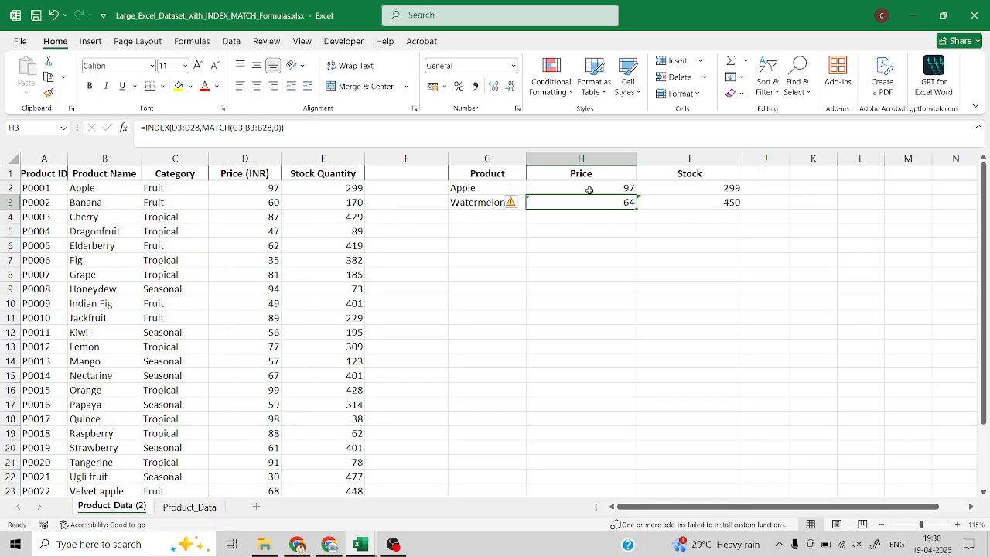
Fill the updated price formula from H2 down to H3 and check the ranges it references.
{"action": "left_click", "coordinate": [611, 192]}
{"action": "left_click_drag", "start_coordinate": [637, 195], "coordinate": [636, 205]}
{"action": "left_click", "coordinate": [622, 202]}
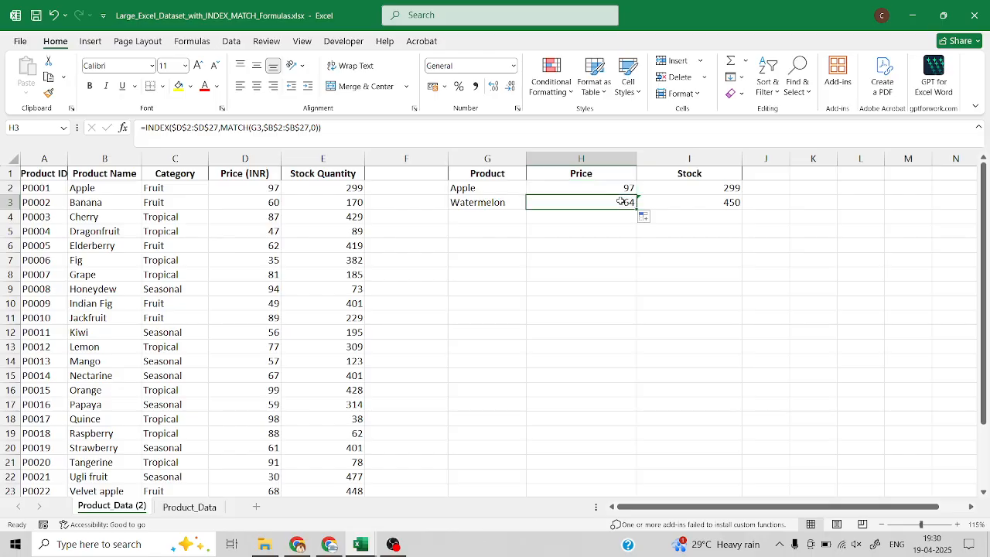
{"action": "double_click", "coordinate": [616, 202]}
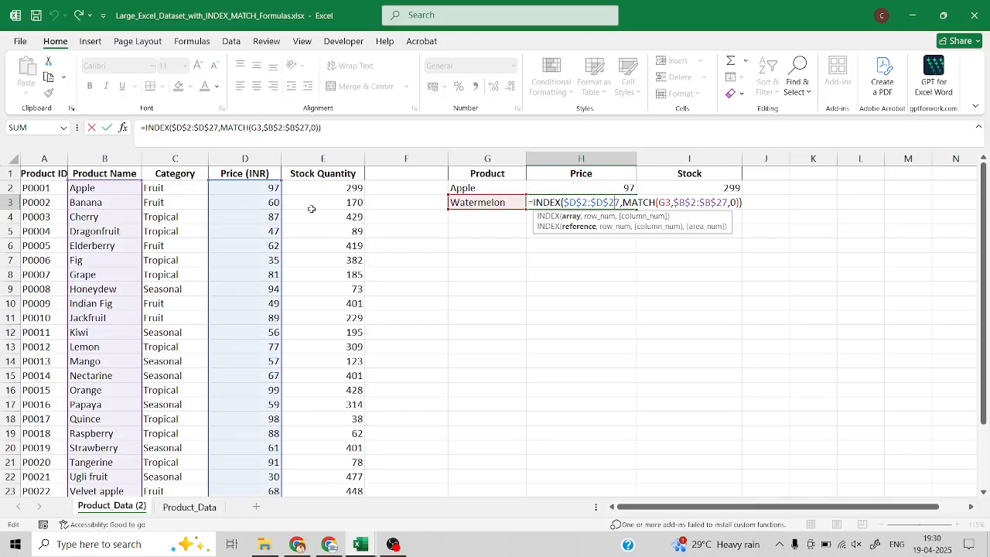
{"action": "key", "text": "Escape"}
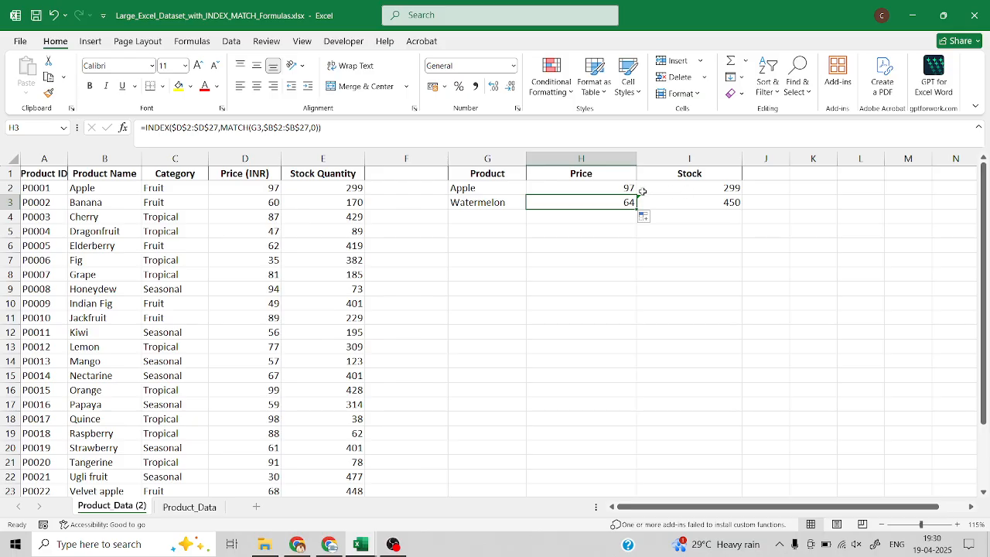